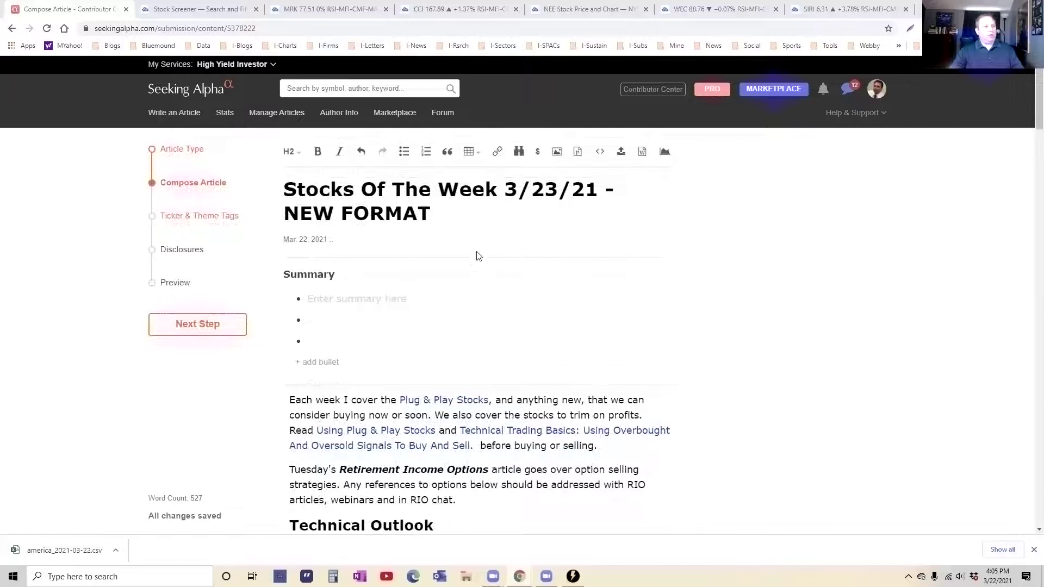
Bring up the TradingView stock screener and scroll back to the top of its results.
{"action": "scroll", "coordinate": [722, 344], "scroll_direction": "down", "scroll_amount": 4}
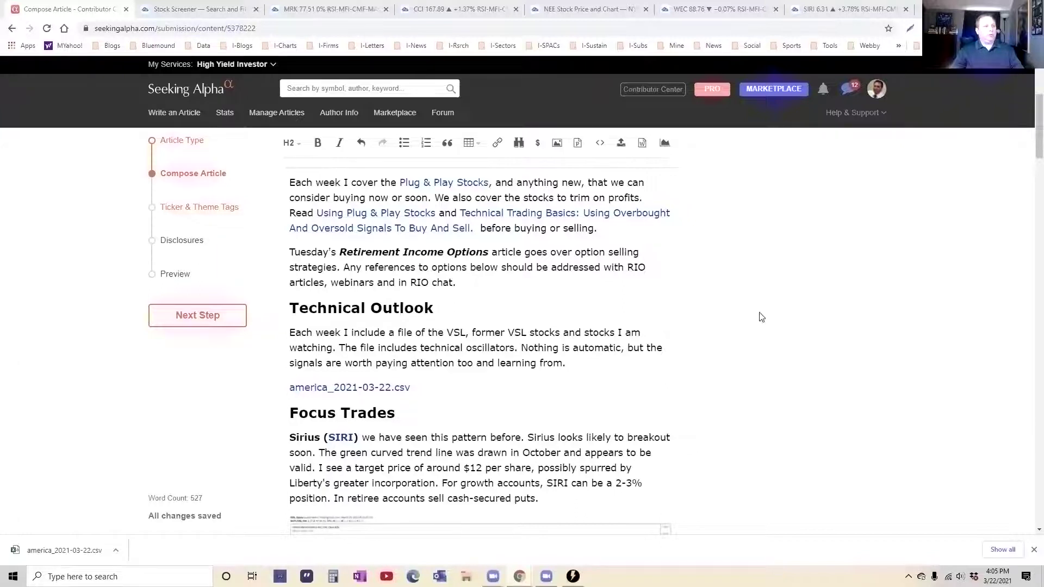
{"action": "scroll", "coordinate": [821, 321], "scroll_direction": "down", "scroll_amount": 2}
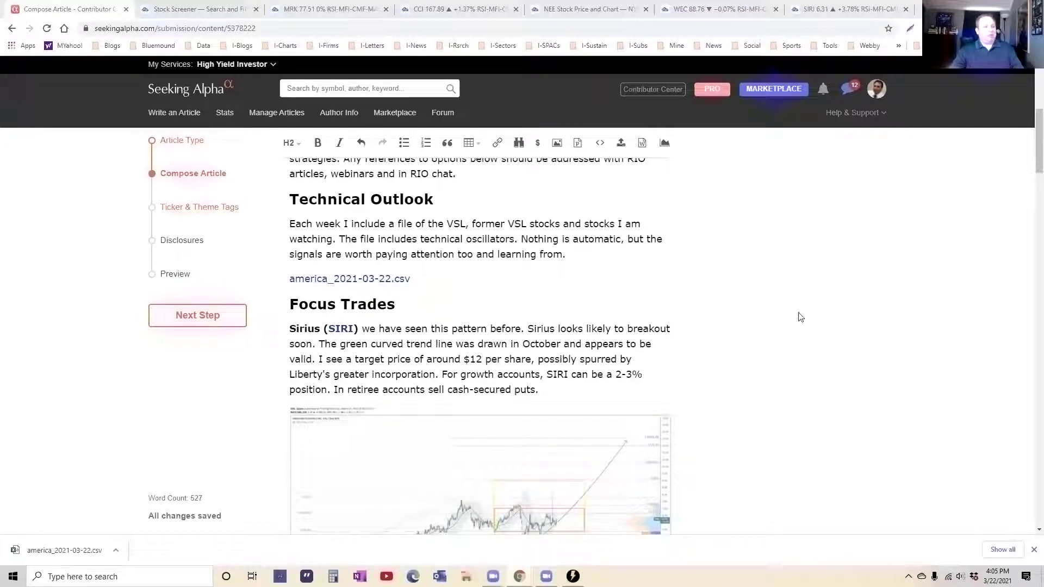
{"action": "left_click", "coordinate": [216, 17]}
{"action": "scroll", "coordinate": [252, 236], "scroll_direction": "down", "scroll_amount": 1}
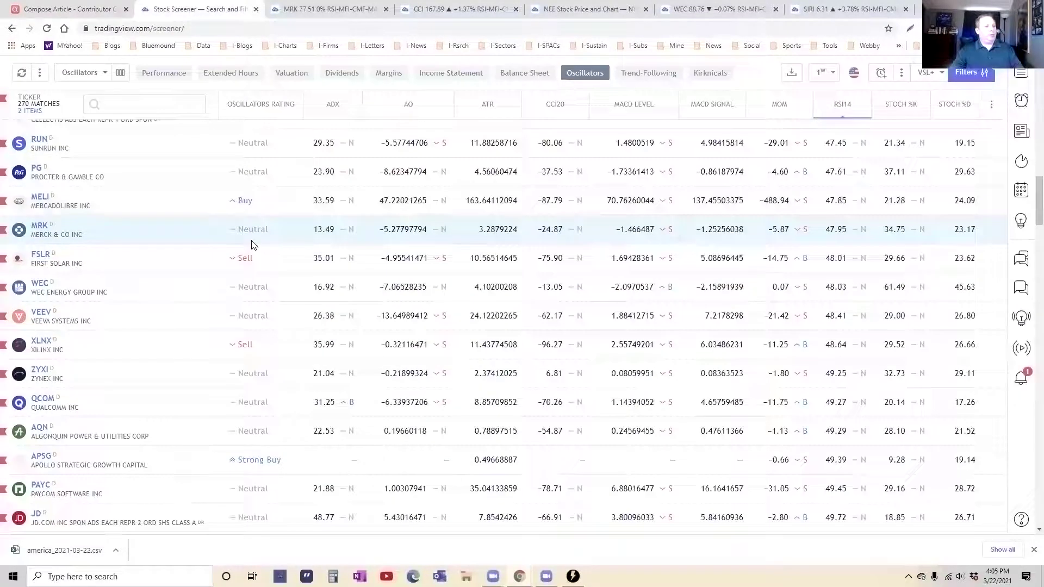
{"action": "scroll", "coordinate": [251, 245], "scroll_direction": "up", "scroll_amount": 7}
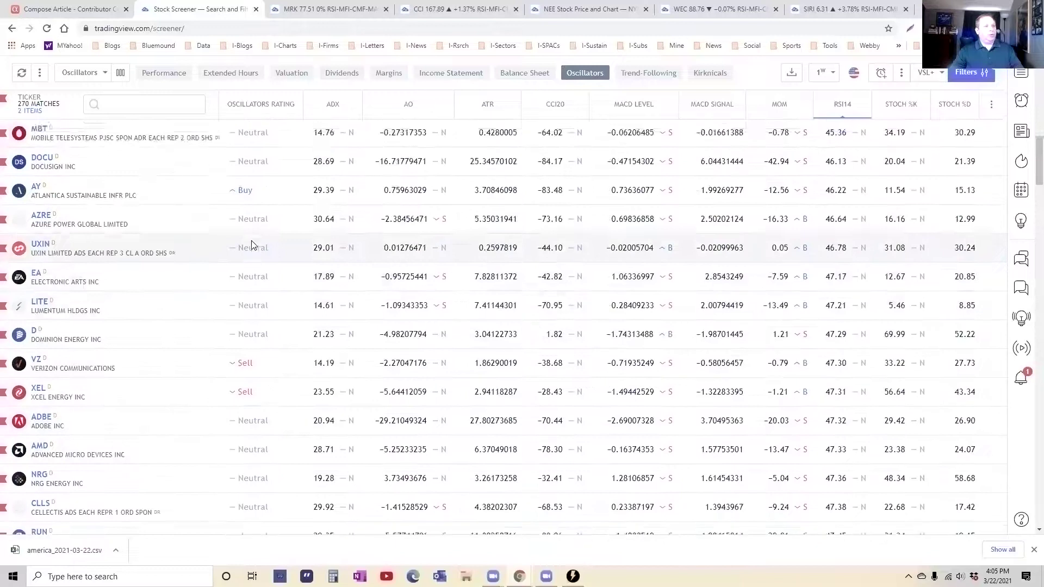
{"action": "scroll", "coordinate": [251, 245], "scroll_direction": "up", "scroll_amount": 2}
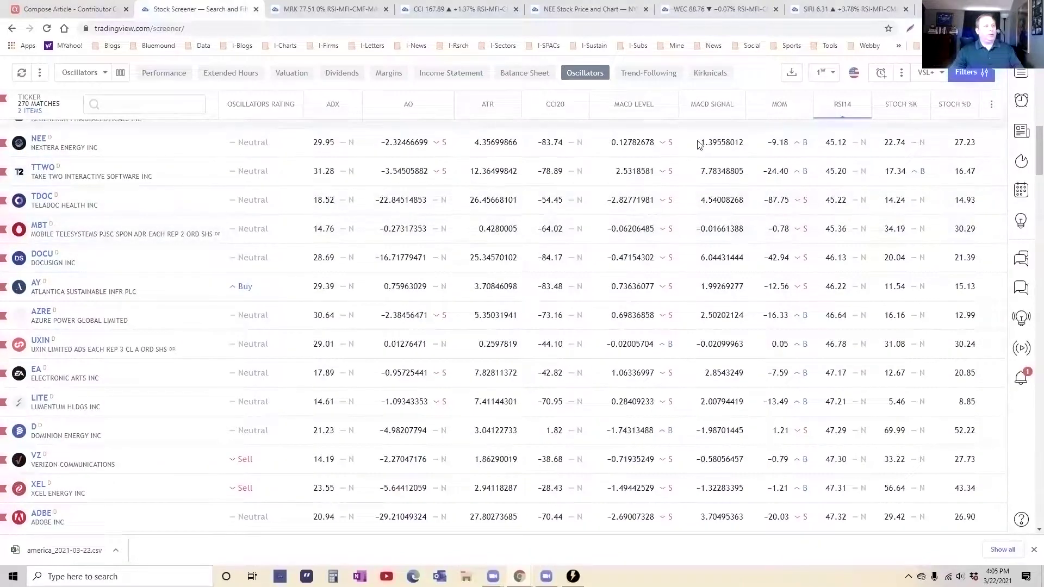
{"action": "scroll", "coordinate": [729, 158], "scroll_direction": "up", "scroll_amount": 10}
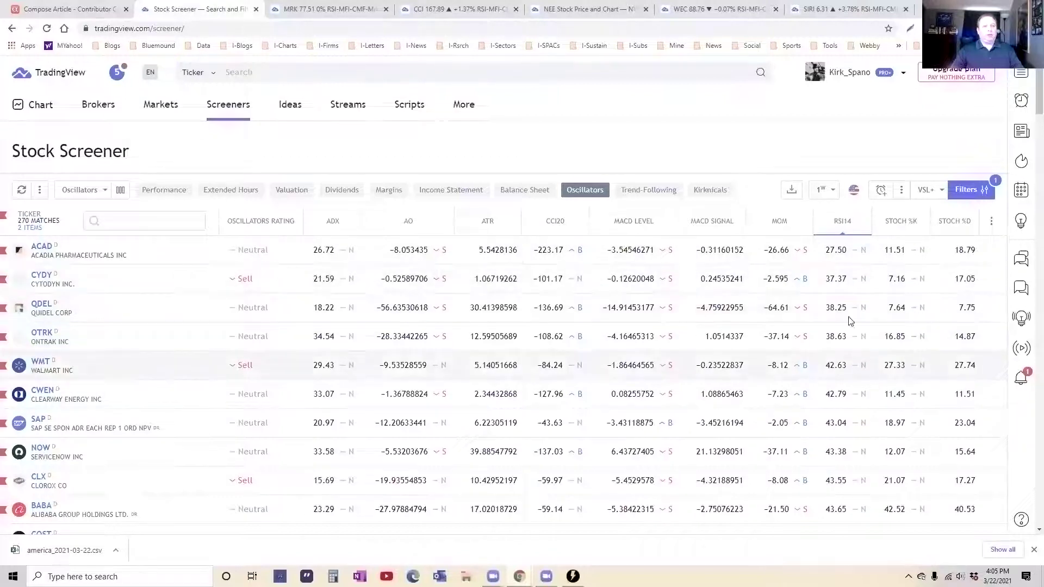
Sort the screener by RSI14, highest first, and browse the sorted results headed by VIACA.
{"action": "left_click", "coordinate": [837, 221]}
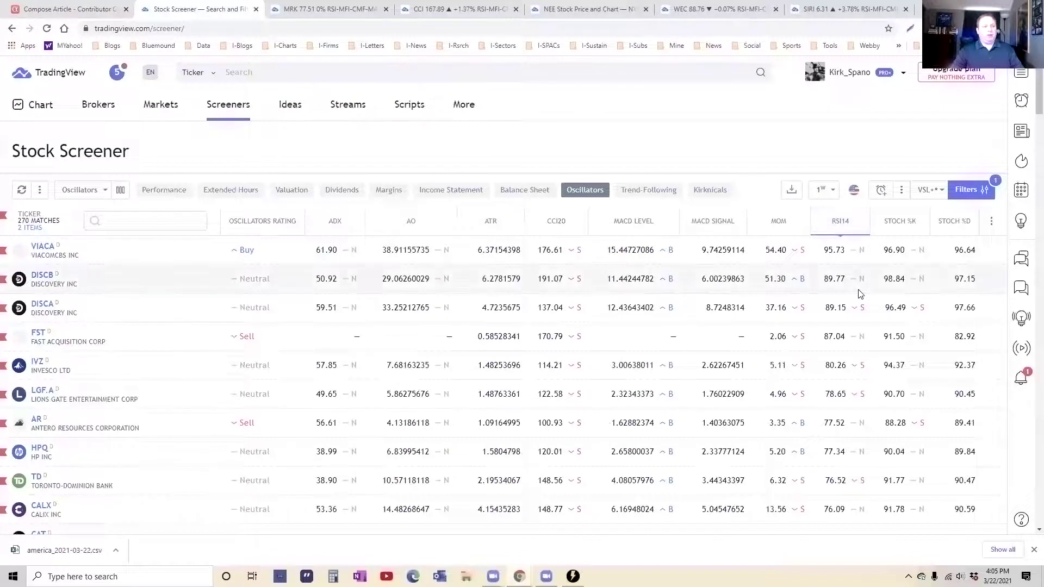
{"action": "scroll", "coordinate": [857, 293], "scroll_direction": "down", "scroll_amount": 6}
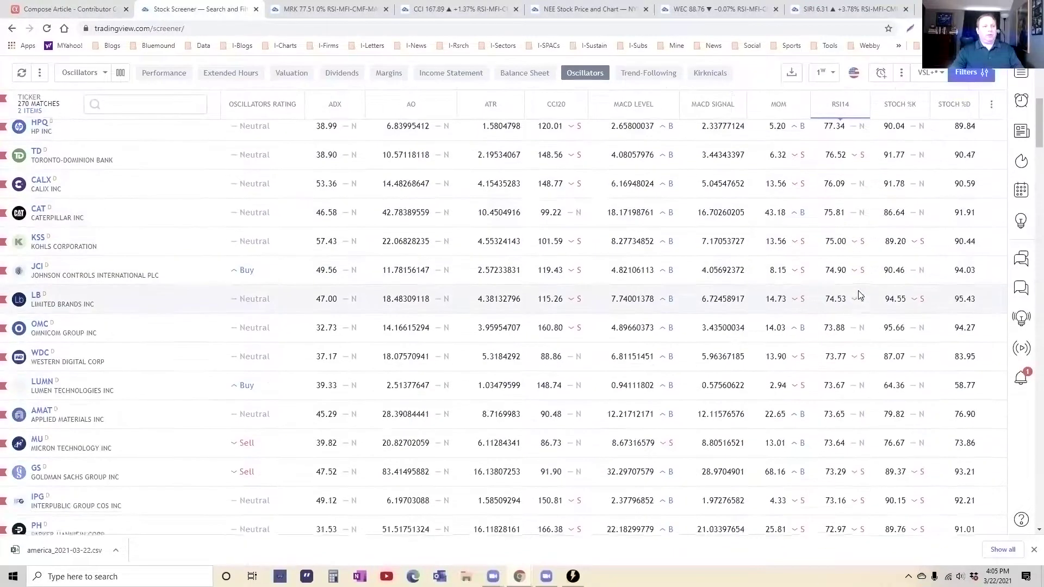
{"action": "scroll", "coordinate": [858, 294], "scroll_direction": "down", "scroll_amount": 10}
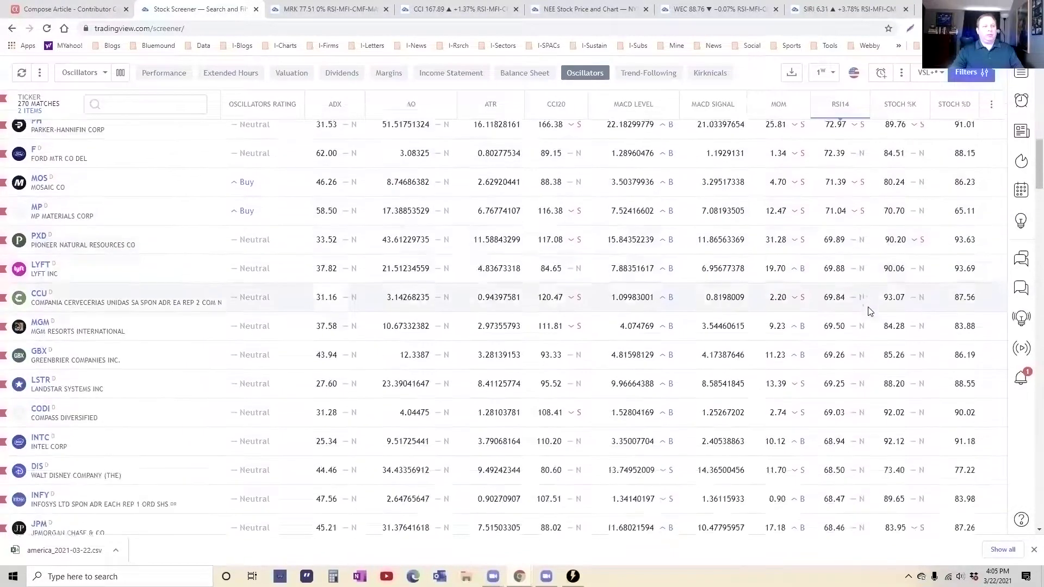
{"action": "scroll", "coordinate": [869, 311], "scroll_direction": "down", "scroll_amount": 7}
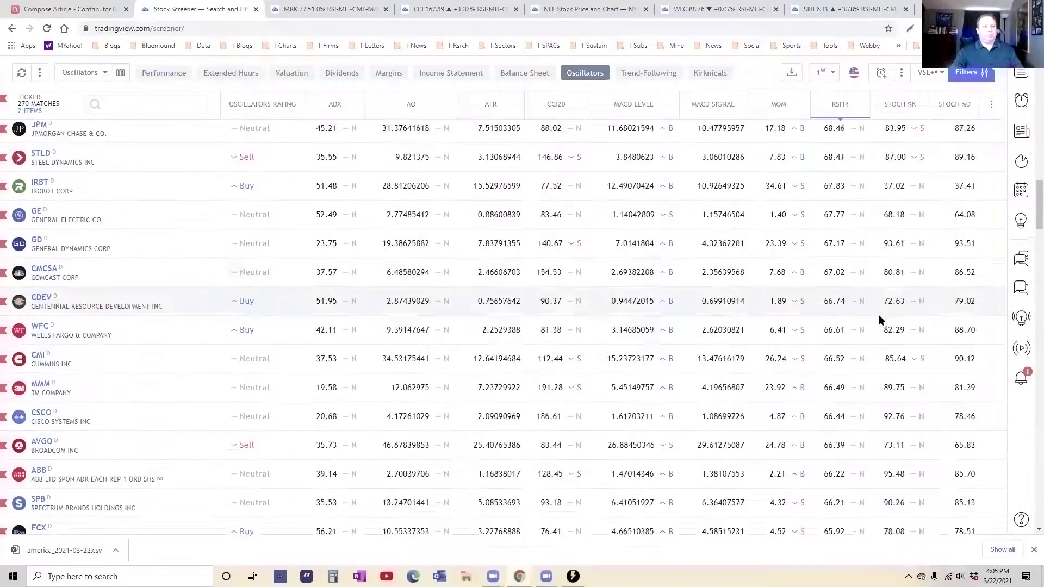
{"action": "scroll", "coordinate": [878, 320], "scroll_direction": "down", "scroll_amount": 4}
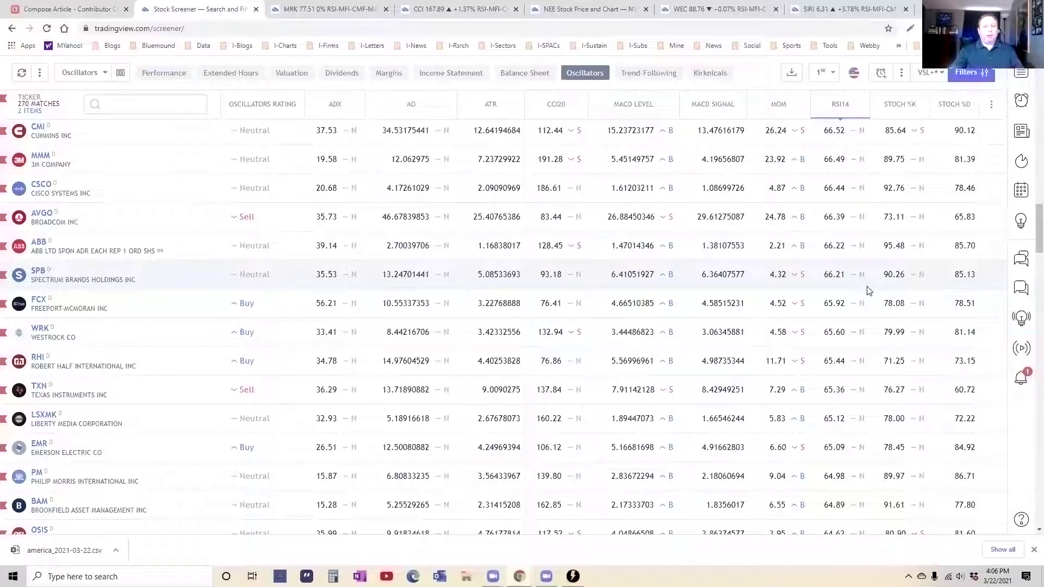
{"action": "key", "text": "ctrl+1"}
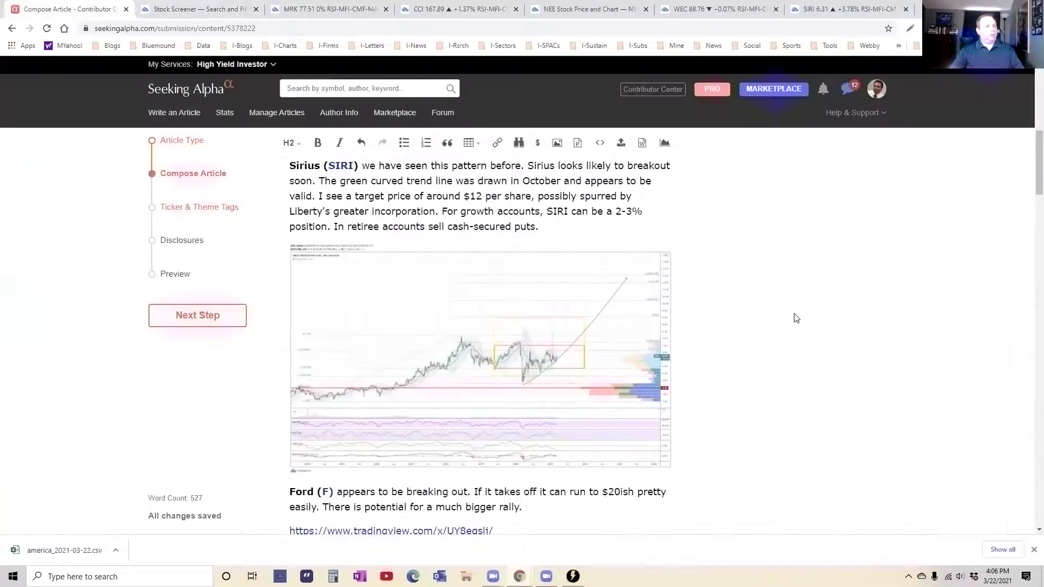
{"action": "scroll", "coordinate": [796, 318], "scroll_direction": "up", "scroll_amount": 1}
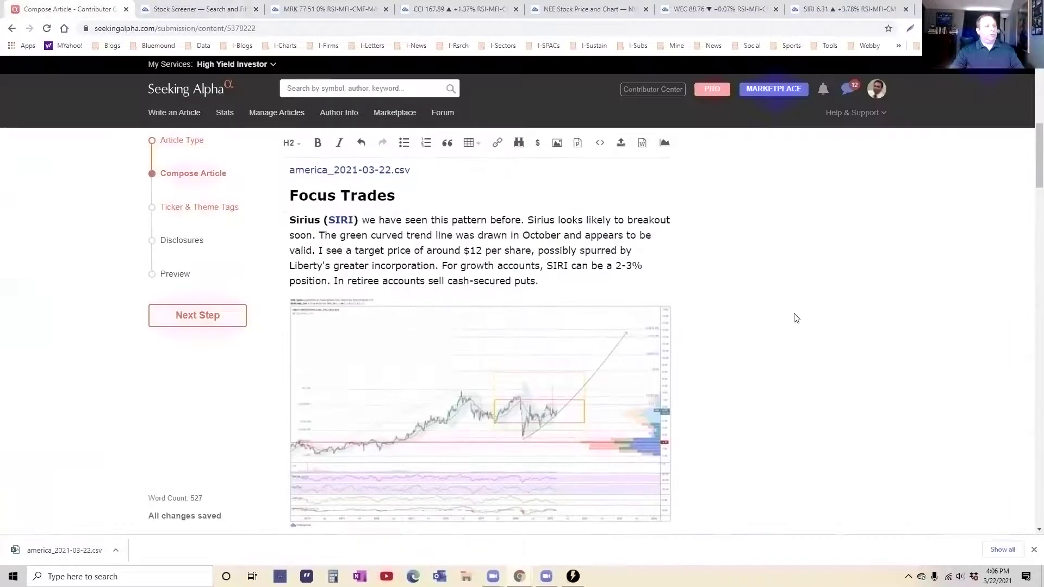
{"action": "left_click", "coordinate": [512, 414]}
{"action": "right_click", "coordinate": [512, 413]}
{"action": "left_click", "coordinate": [578, 113]}
{"action": "left_click", "coordinate": [182, 10]}
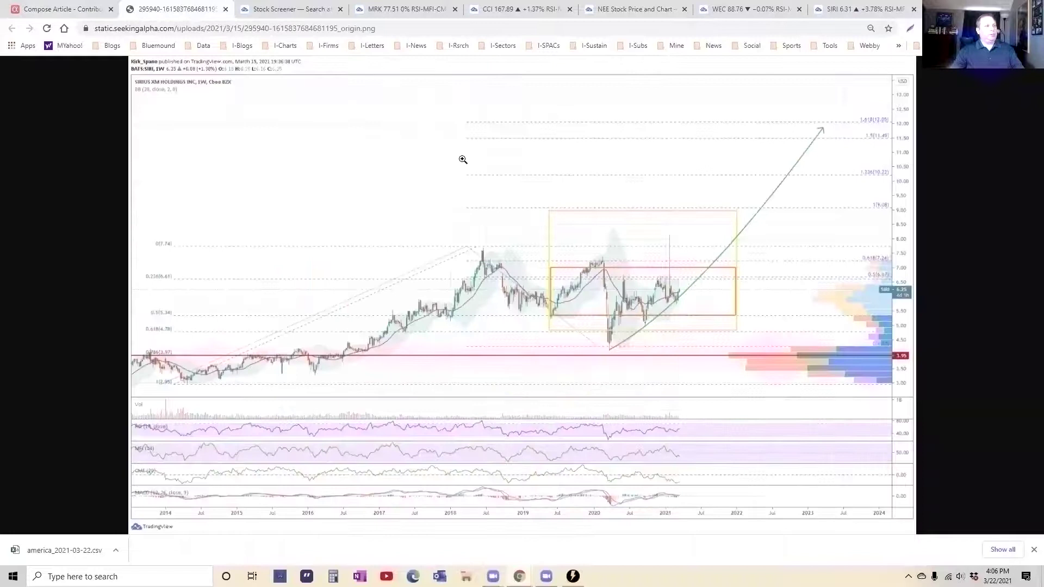
{"action": "left_click", "coordinate": [602, 251]}
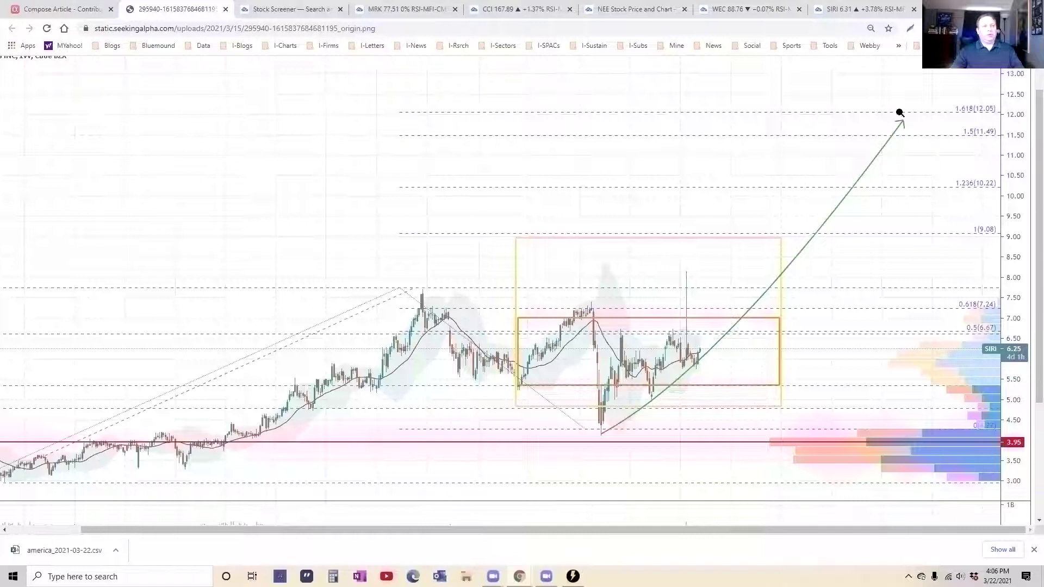
{"action": "left_click", "coordinate": [225, 9]}
Open the Ford chart image in its own tab and enlarge it to show the Buy Zone.
{"action": "scroll", "coordinate": [455, 376], "scroll_direction": "down", "scroll_amount": 6}
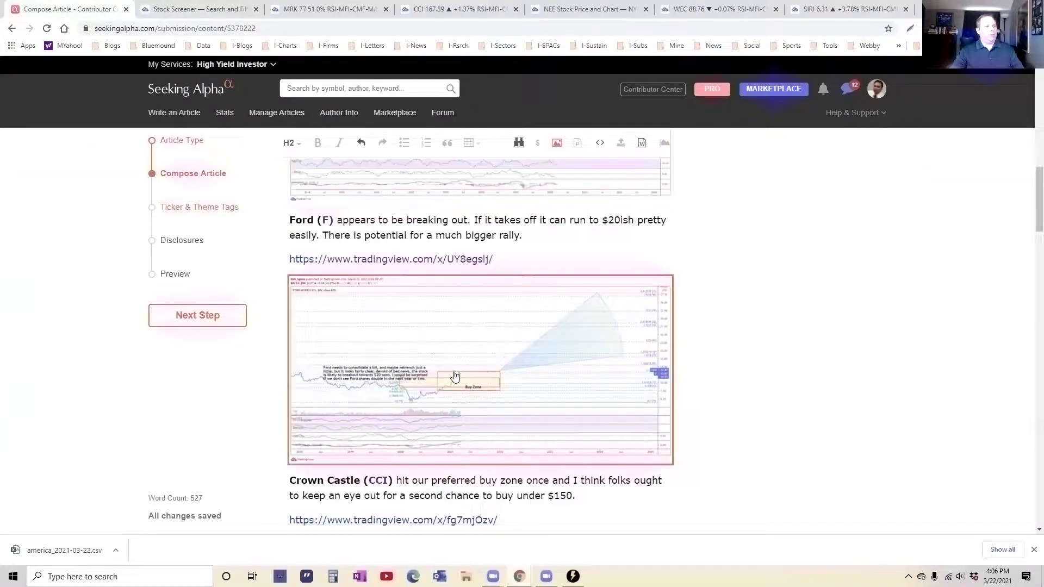
{"action": "right_click", "coordinate": [456, 376]}
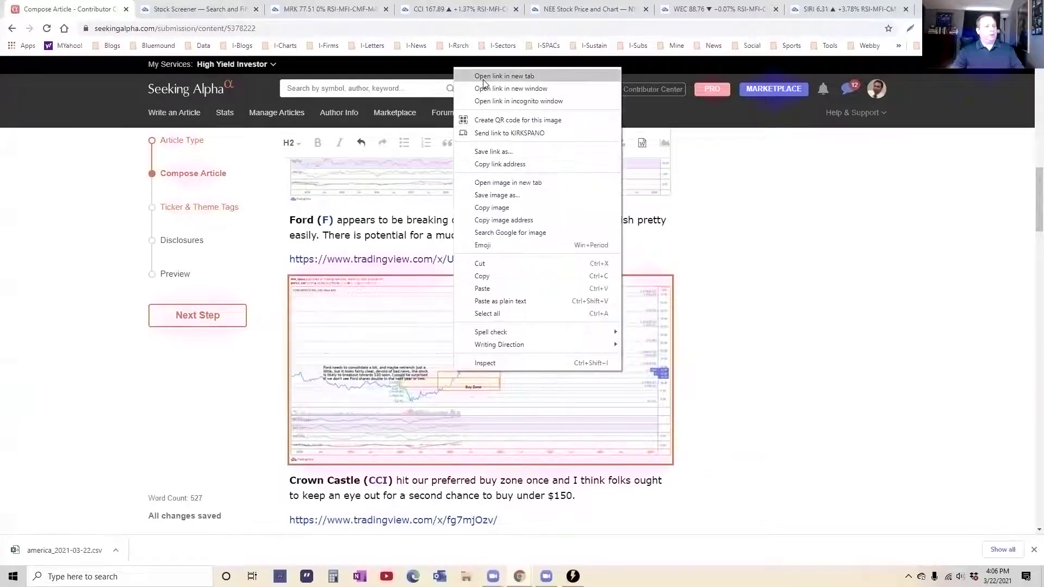
{"action": "left_click", "coordinate": [483, 79]}
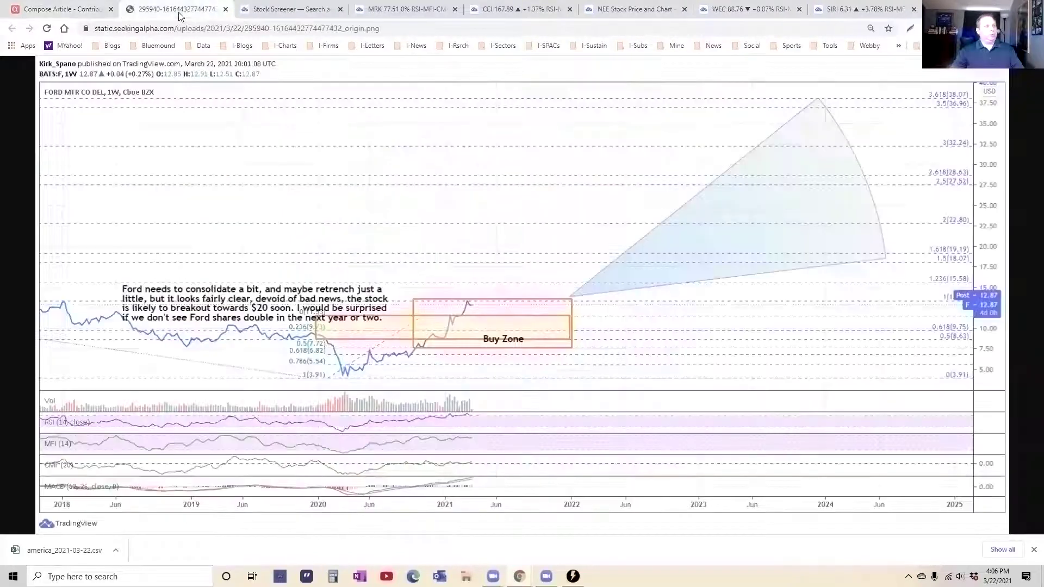
{"action": "left_click", "coordinate": [179, 10]}
{"action": "left_click", "coordinate": [600, 319]}
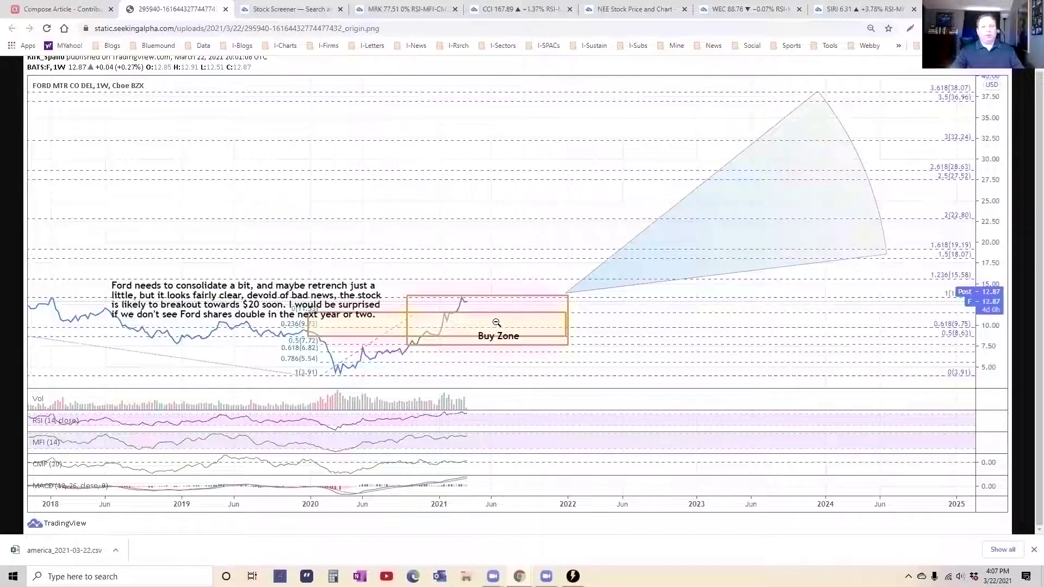
Back in the draft, open the Crown Castle (CCI) chart image full-size.
{"action": "left_click", "coordinate": [54, 9]}
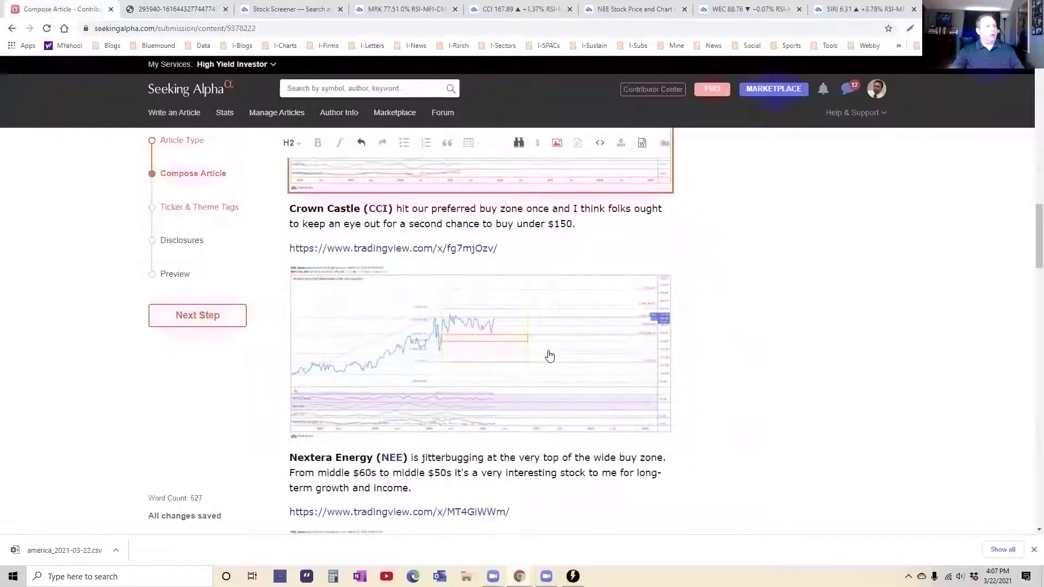
{"action": "left_click", "coordinate": [477, 348]}
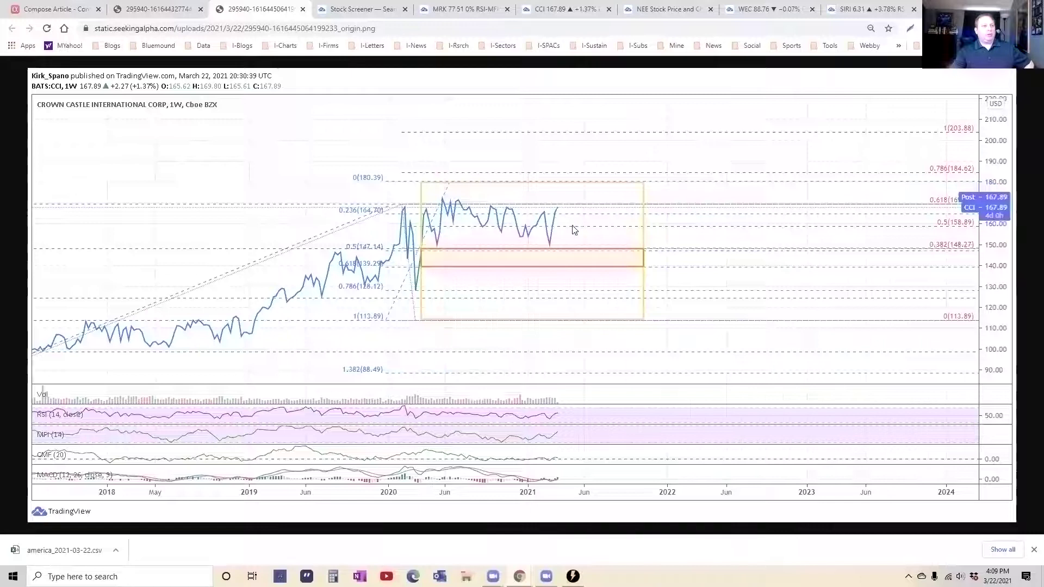
Open the NextEra Energy (NEE) chart image in a new tab, view it, then return to the draft.
{"action": "left_click", "coordinate": [51, 9]}
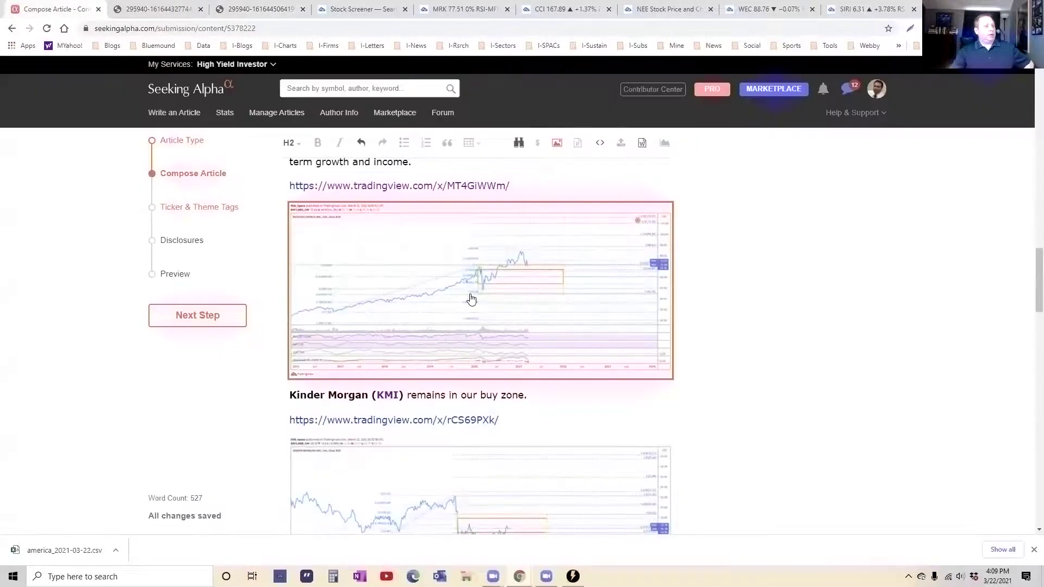
{"action": "right_click", "coordinate": [471, 299]}
{"action": "left_click", "coordinate": [489, 276]}
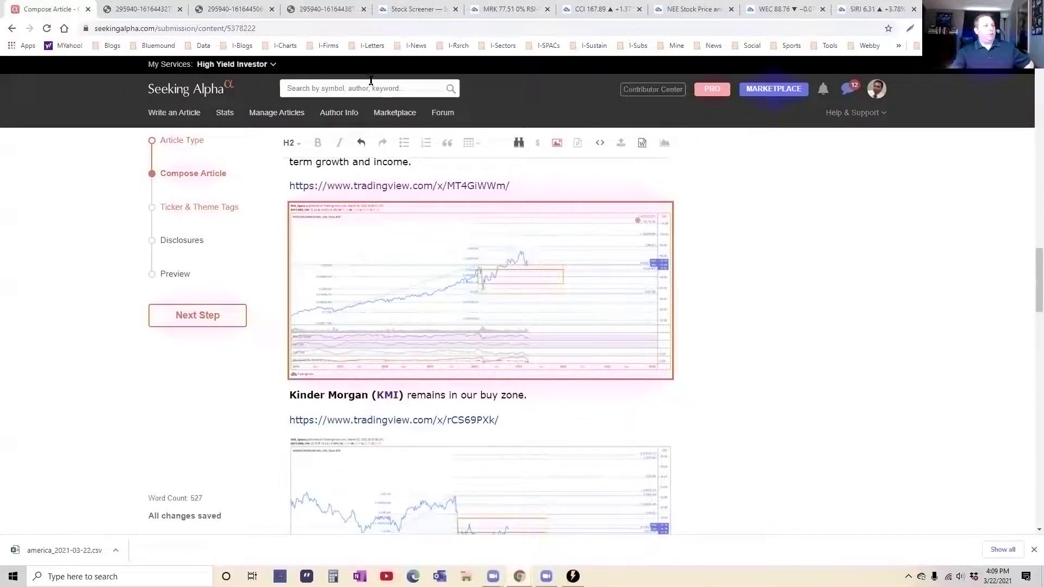
{"action": "left_click", "coordinate": [324, 10]}
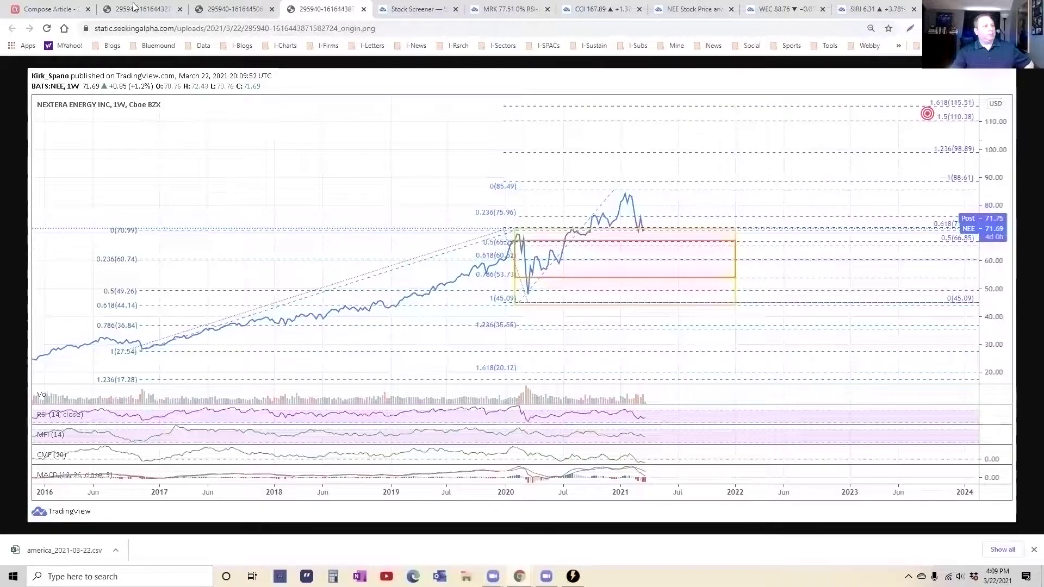
{"action": "key", "text": "ctrl+1"}
Open the Kinder Morgan (KMI) chart in a new tab, review it, then return to the draft.
{"action": "left_click", "coordinate": [450, 361]}
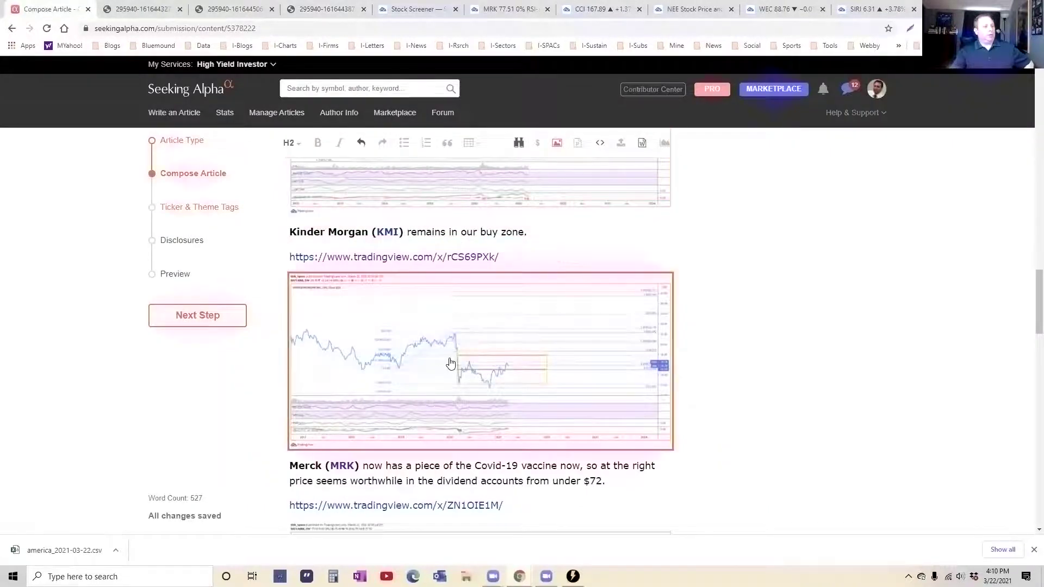
{"action": "right_click", "coordinate": [450, 363]}
{"action": "left_click", "coordinate": [475, 65]}
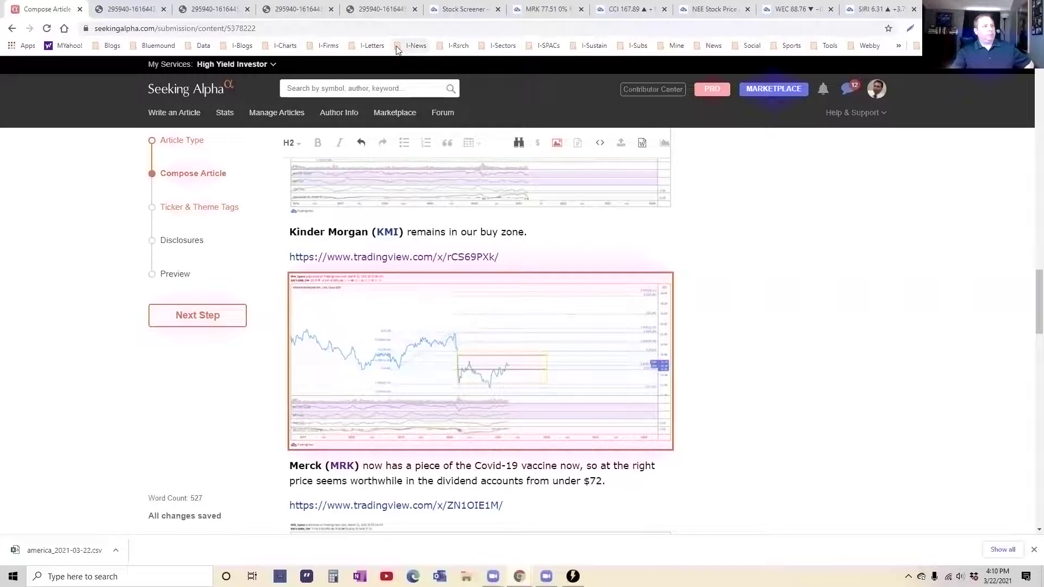
{"action": "left_click", "coordinate": [378, 11]}
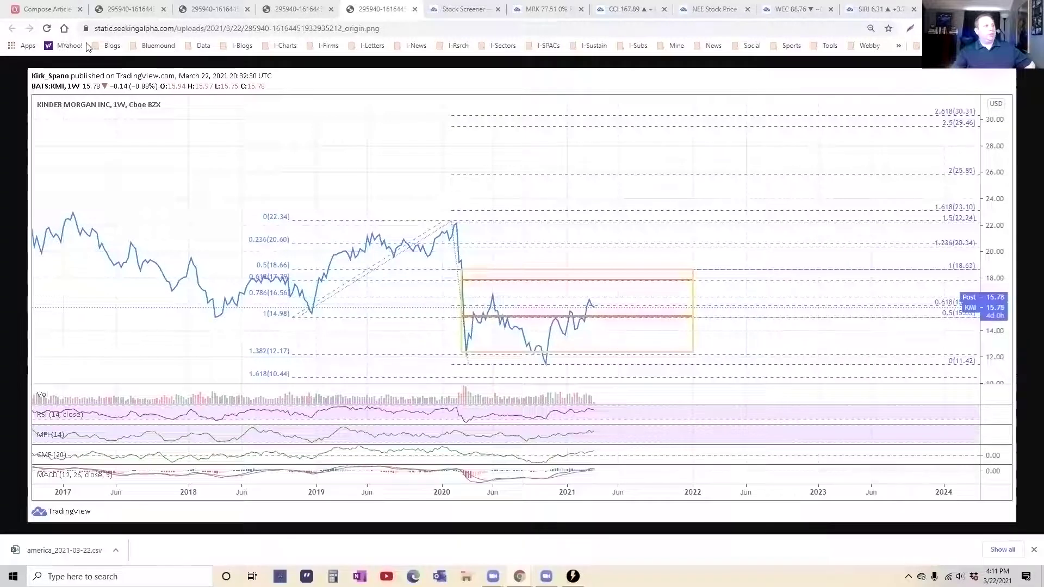
{"action": "left_click", "coordinate": [46, 9]}
Open the Merck (MRK) chart image in its own tab, then return to the draft.
{"action": "scroll", "coordinate": [381, 353], "scroll_direction": "down", "scroll_amount": 5}
{"action": "right_click", "coordinate": [473, 335]}
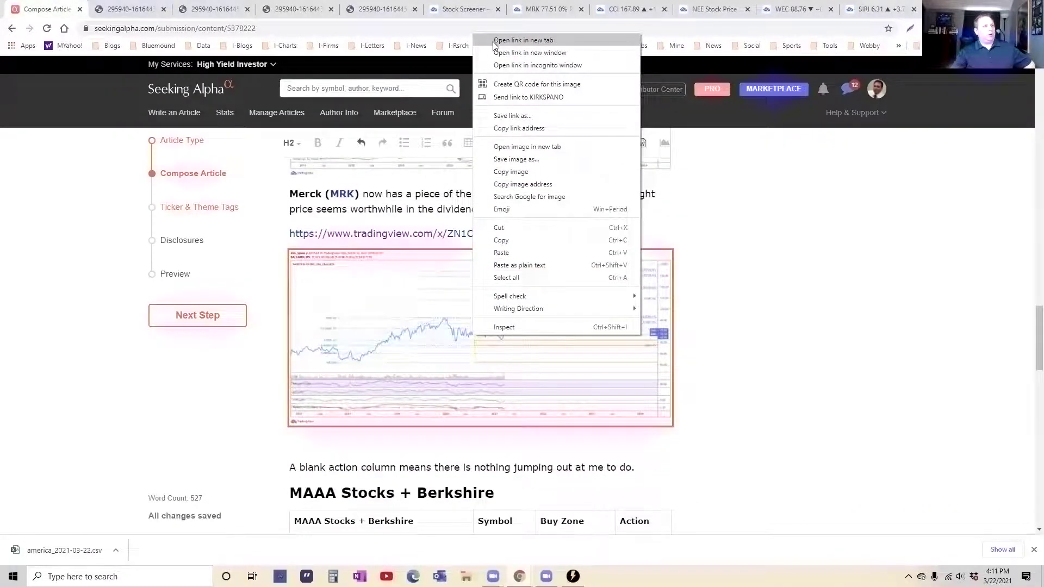
{"action": "left_click", "coordinate": [496, 41]}
{"action": "left_click", "coordinate": [423, 10]}
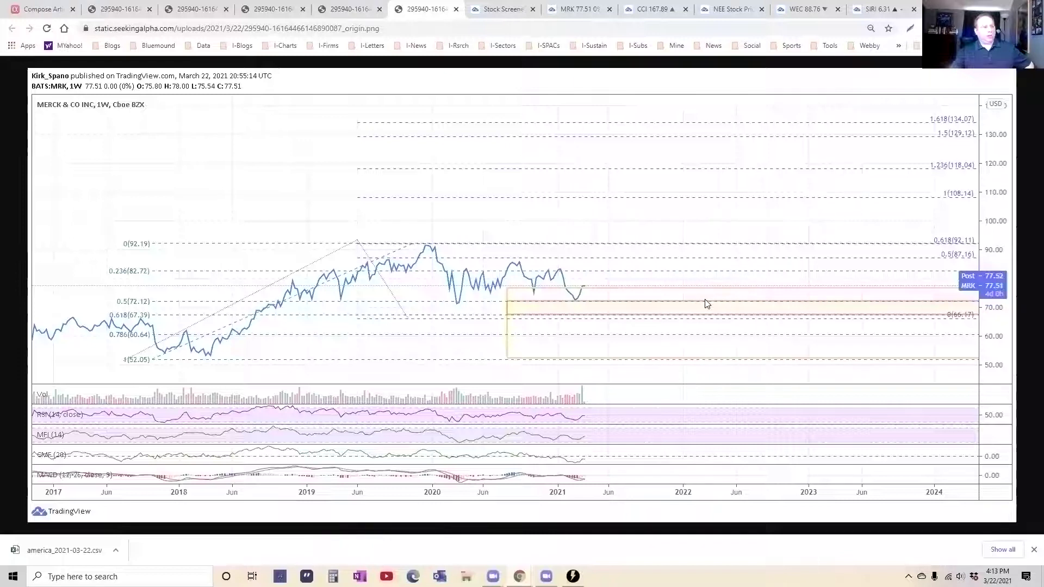
{"action": "key", "text": "ctrl+1"}
{"action": "scroll", "coordinate": [565, 310], "scroll_direction": "down", "scroll_amount": 3}
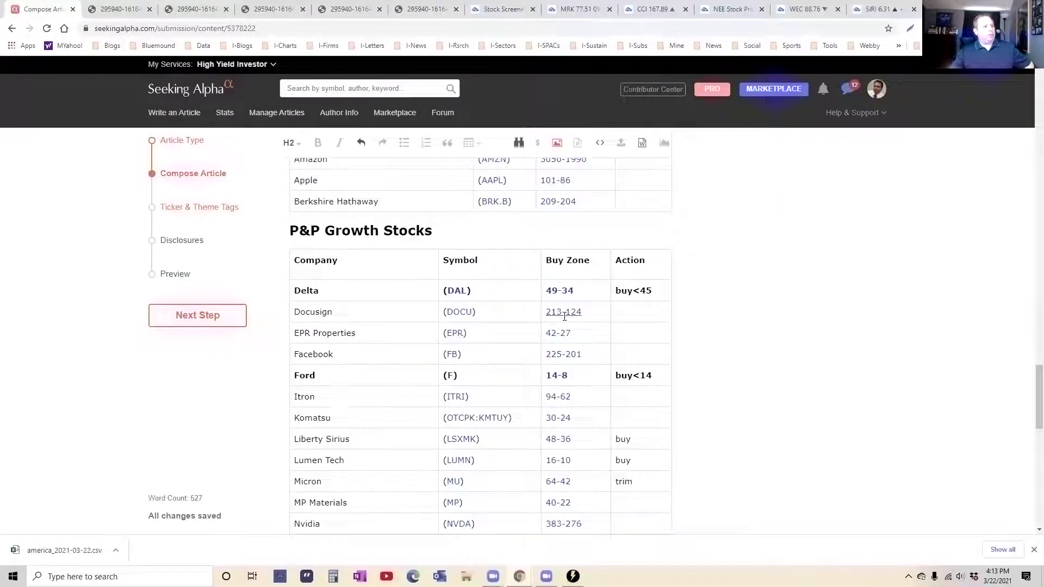
{"action": "scroll", "coordinate": [565, 313], "scroll_direction": "down", "scroll_amount": 1}
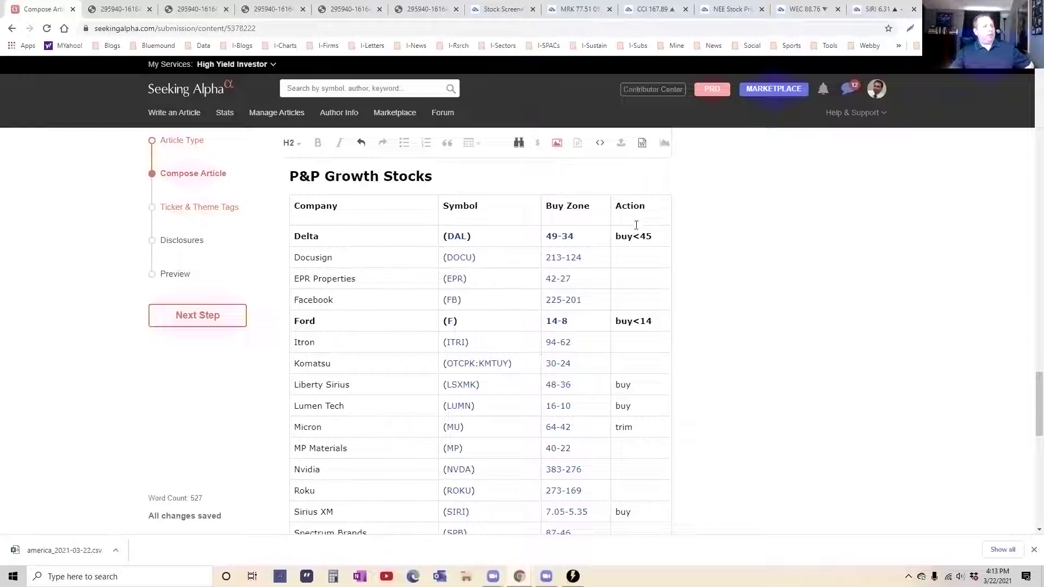
{"action": "scroll", "coordinate": [693, 329], "scroll_direction": "down", "scroll_amount": 1}
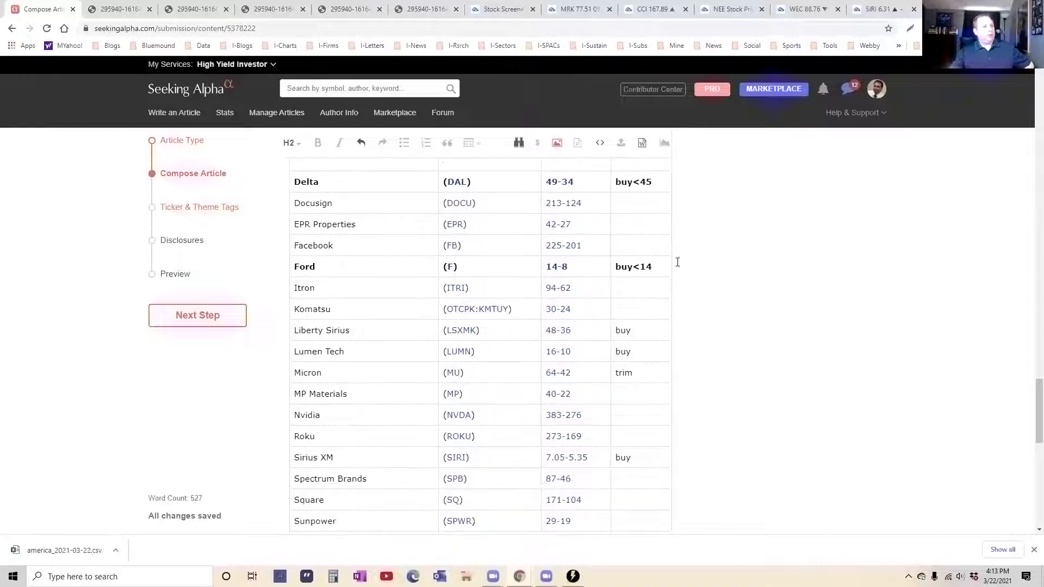
{"action": "scroll", "coordinate": [685, 291], "scroll_direction": "up", "scroll_amount": 1}
{"action": "scroll", "coordinate": [696, 343], "scroll_direction": "down", "scroll_amount": 4}
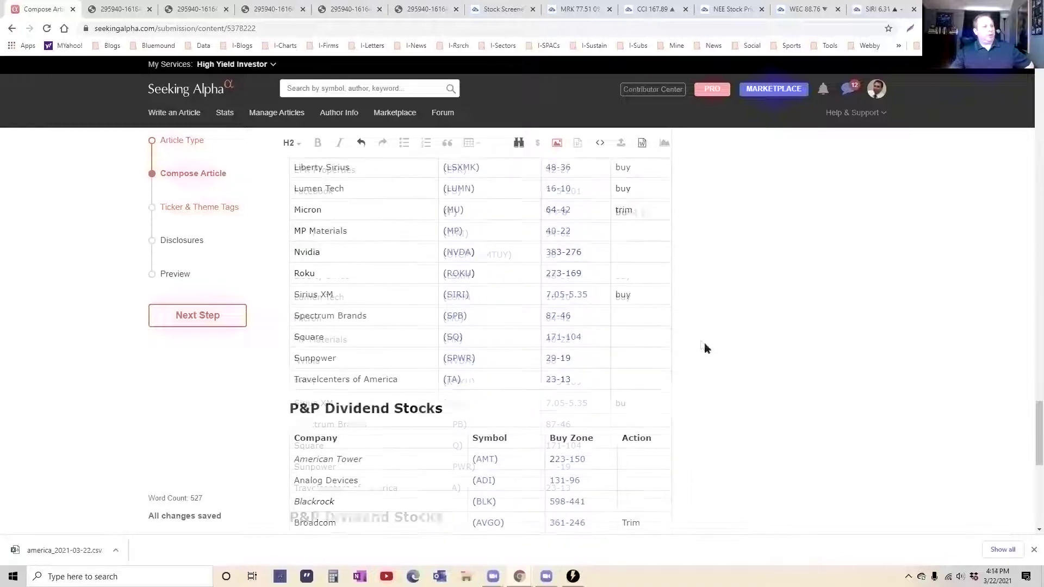
{"action": "scroll", "coordinate": [730, 356], "scroll_direction": "down", "scroll_amount": 5}
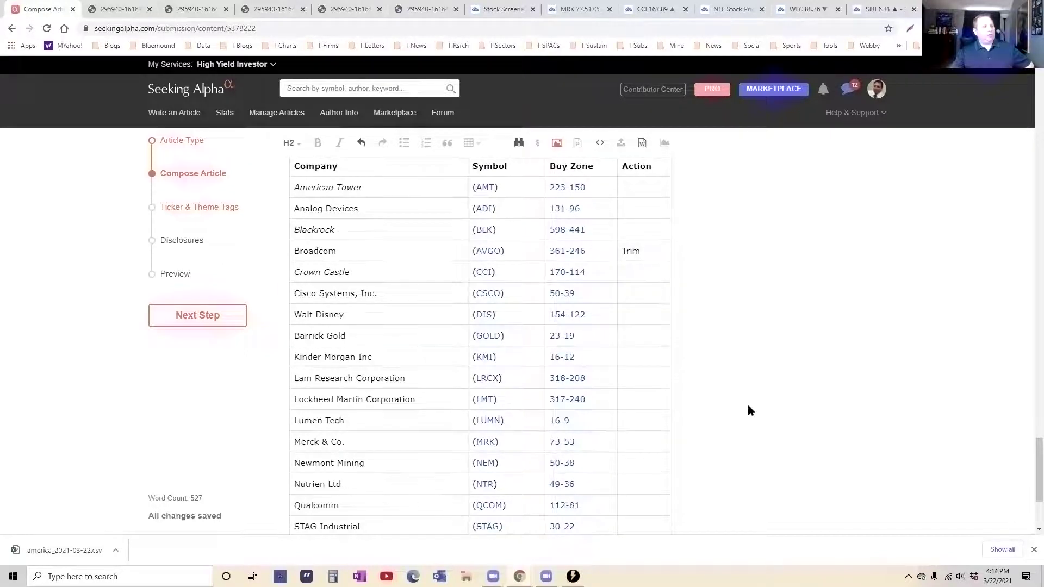
{"action": "scroll", "coordinate": [749, 411], "scroll_direction": "up", "scroll_amount": 1}
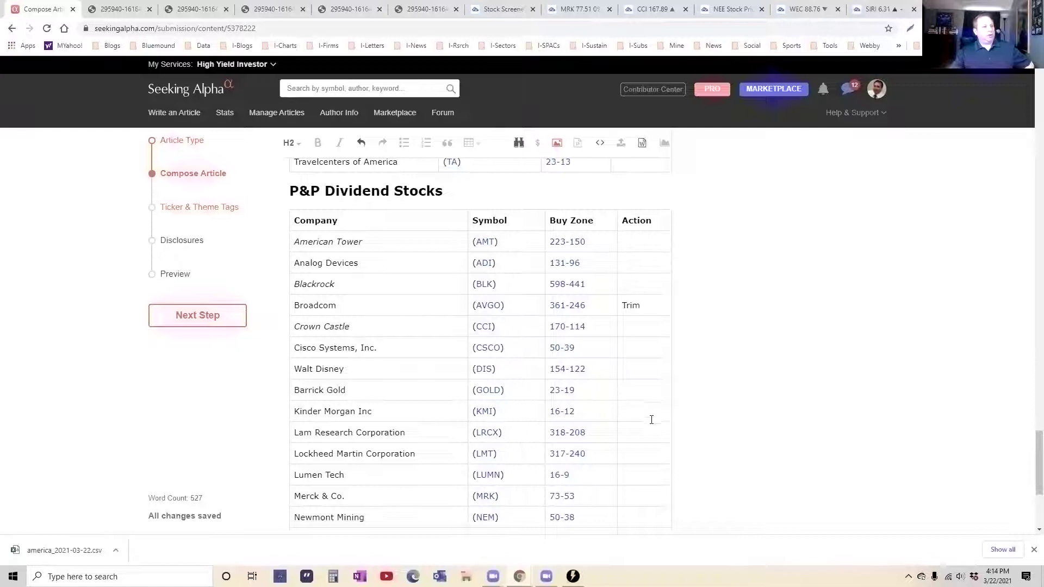
{"action": "scroll", "coordinate": [737, 384], "scroll_direction": "down", "scroll_amount": 4}
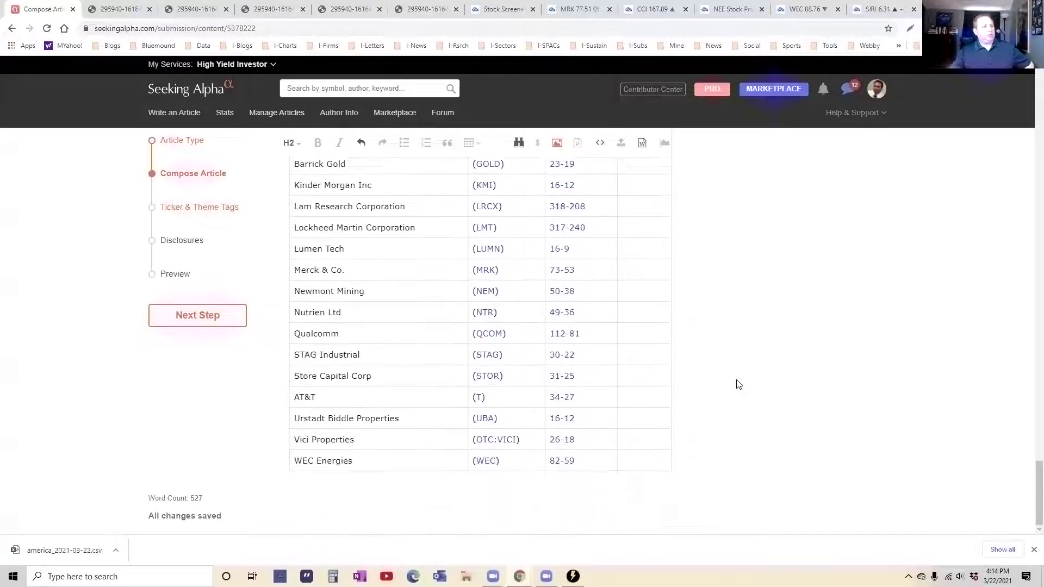
{"action": "scroll", "coordinate": [738, 385], "scroll_direction": "up", "scroll_amount": 20}
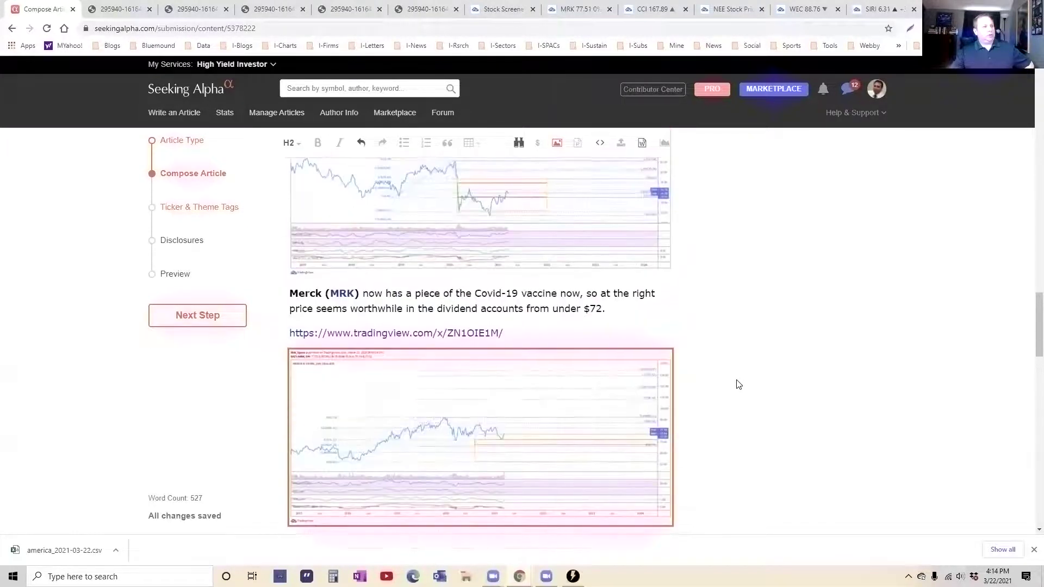
{"action": "scroll", "coordinate": [739, 384], "scroll_direction": "up", "scroll_amount": 20}
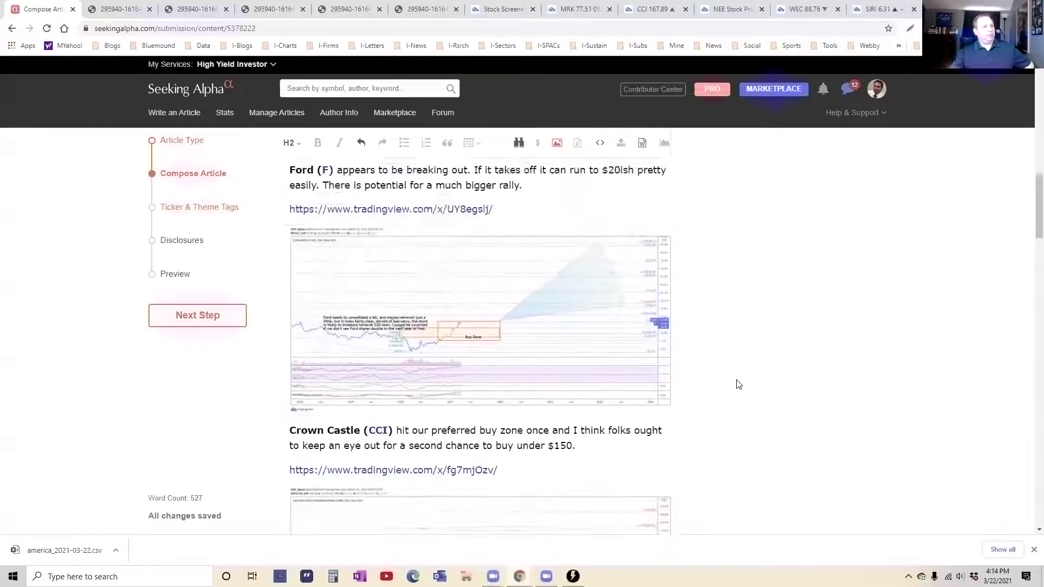
{"action": "scroll", "coordinate": [738, 384], "scroll_direction": "up", "scroll_amount": 10}
{"action": "scroll", "coordinate": [750, 435], "scroll_direction": "down", "scroll_amount": 20}
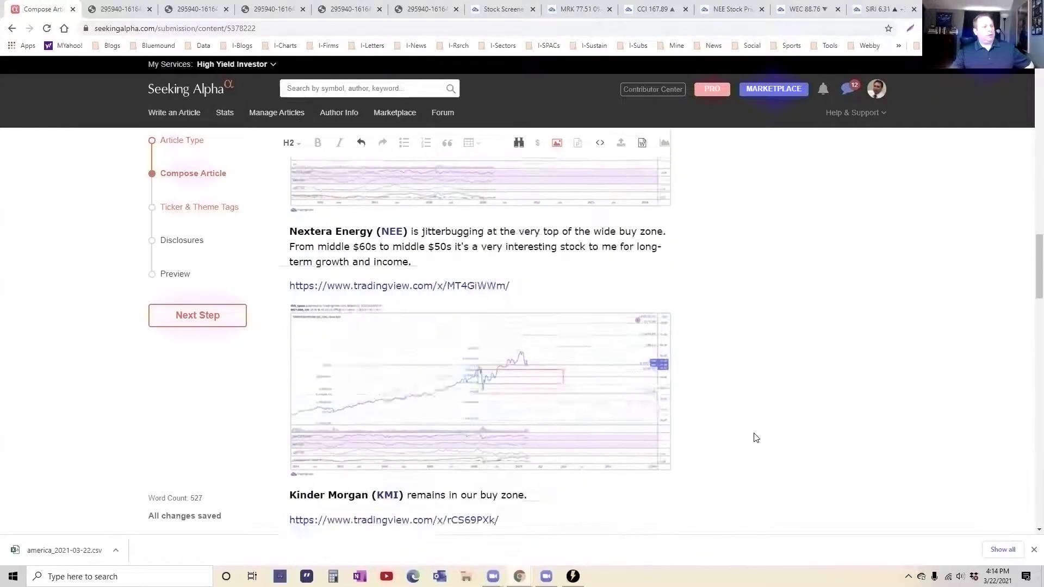
{"action": "scroll", "coordinate": [759, 438], "scroll_direction": "down", "scroll_amount": 10}
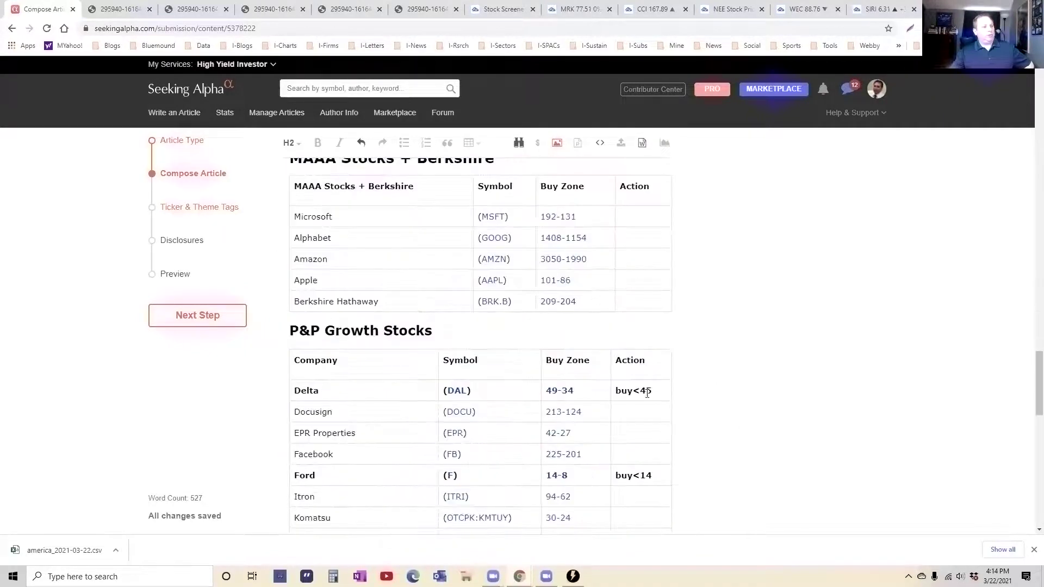
{"action": "scroll", "coordinate": [715, 392], "scroll_direction": "down", "scroll_amount": 2}
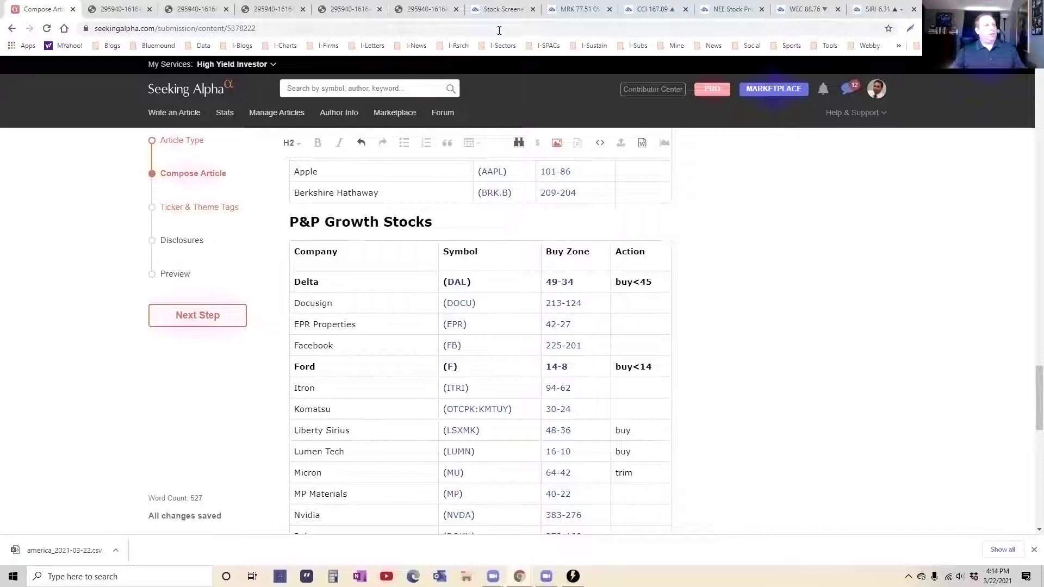
Open the Lockheed Martin weekly chart and select its yellow and pink buy-zone rectangles.
{"action": "left_click", "coordinate": [500, 10]}
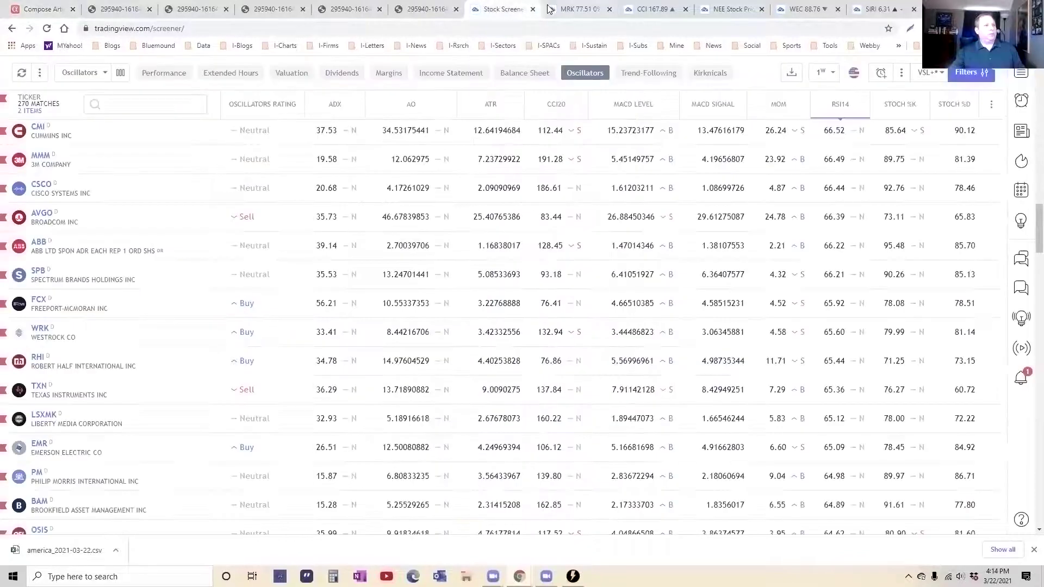
{"action": "left_click", "coordinate": [576, 9]}
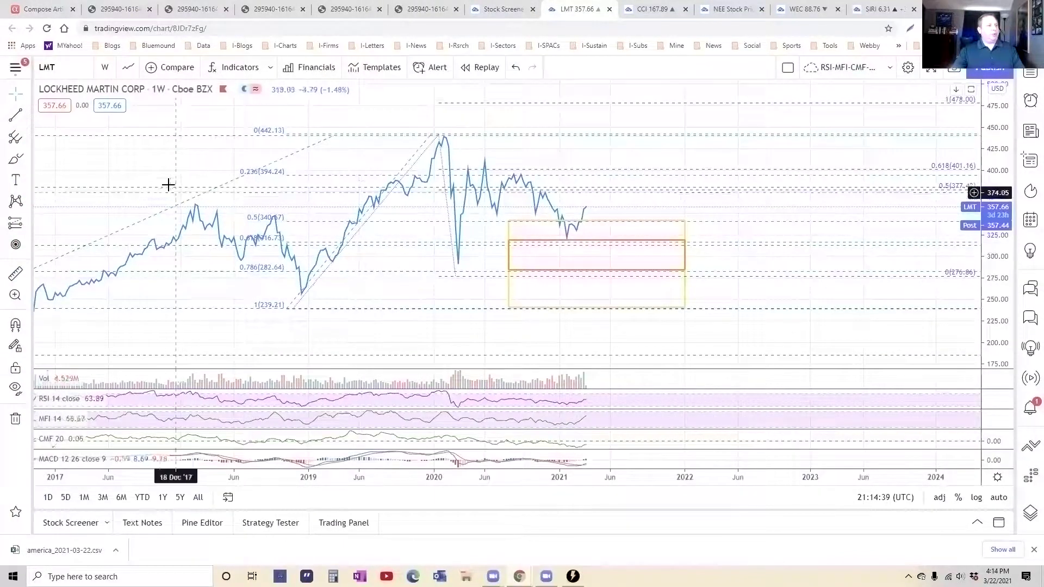
{"action": "left_click", "coordinate": [516, 275]}
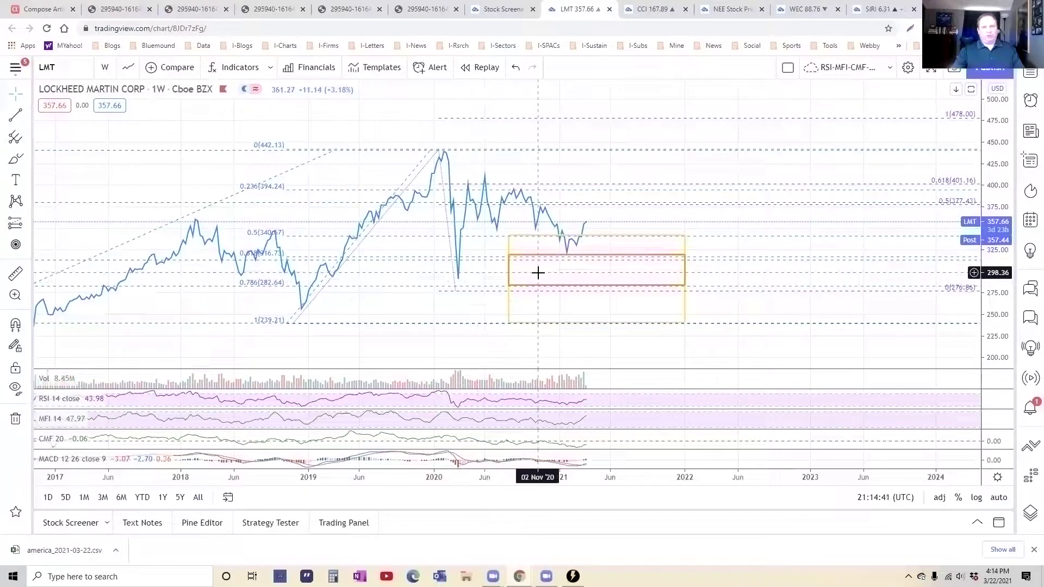
{"action": "left_click", "coordinate": [569, 259]}
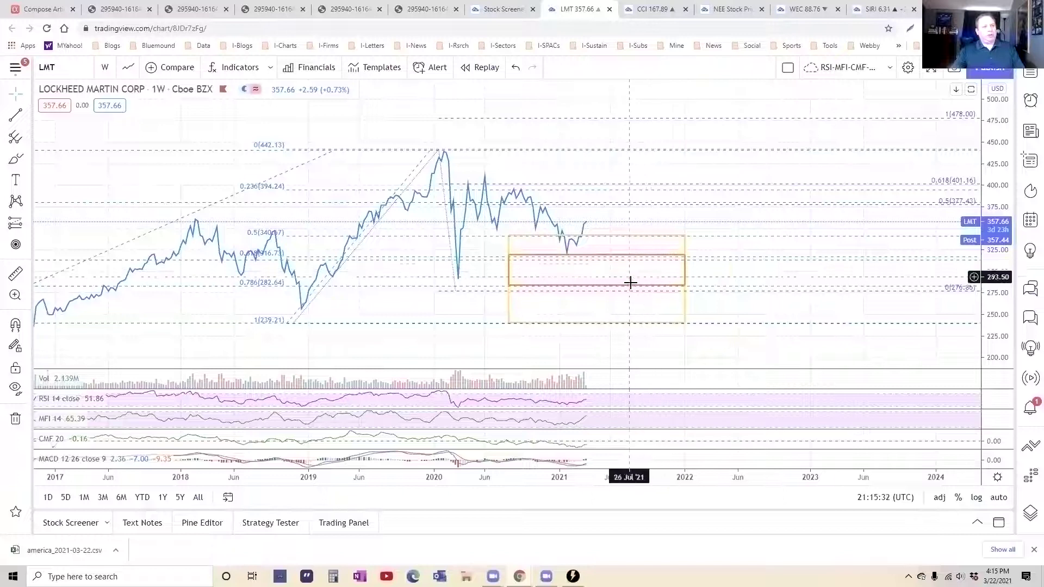
{"action": "left_click", "coordinate": [562, 263]}
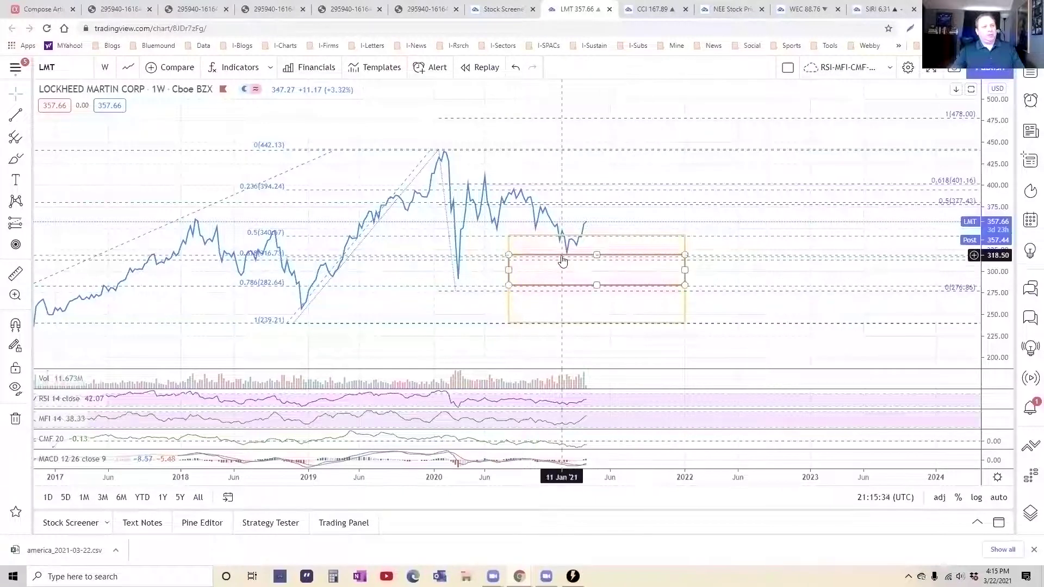
{"action": "left_click", "coordinate": [660, 282]}
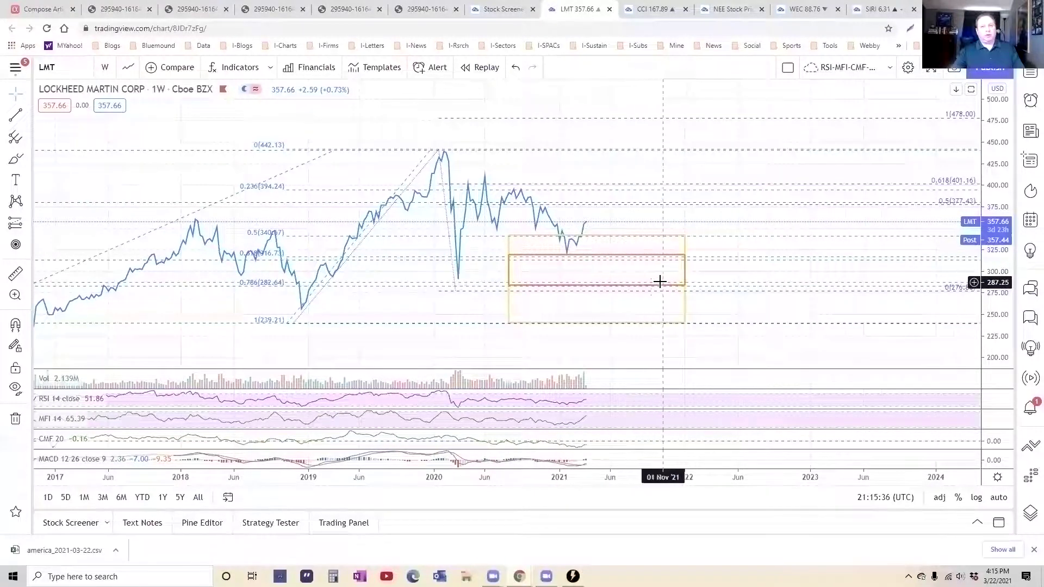
{"action": "left_click", "coordinate": [572, 260]}
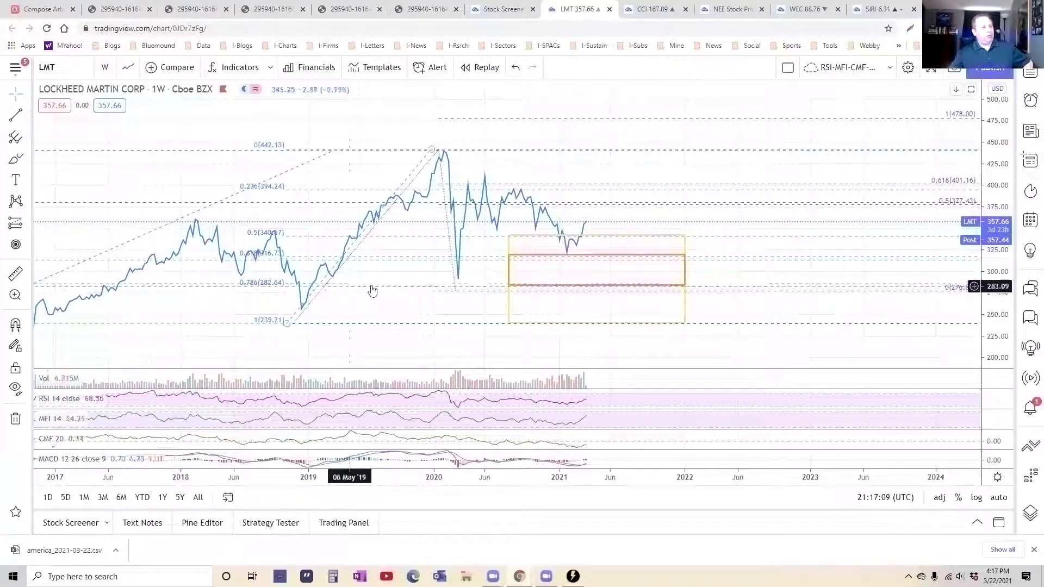
{"action": "left_click", "coordinate": [514, 283]}
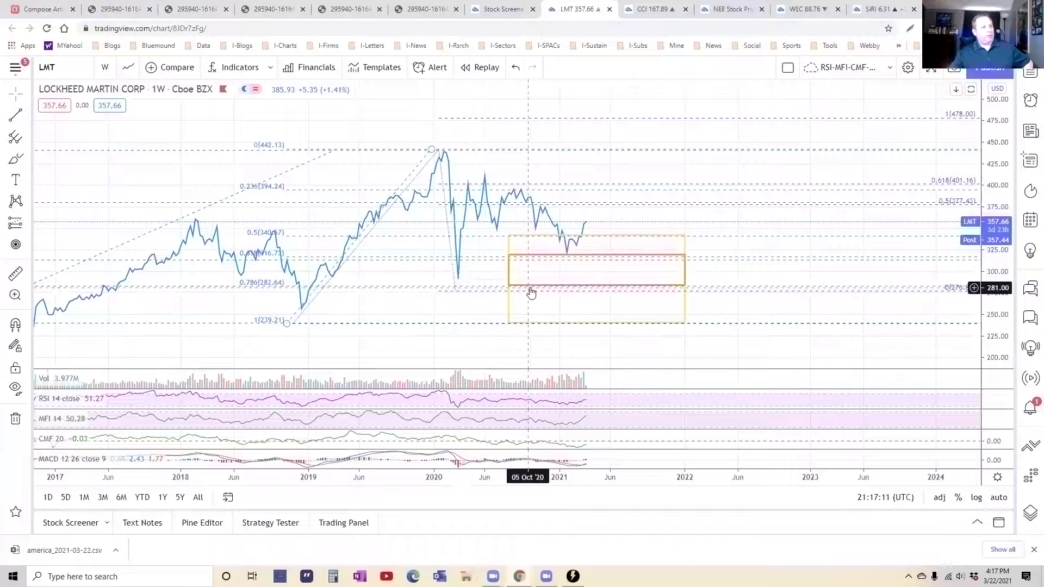
{"action": "left_click", "coordinate": [531, 290]}
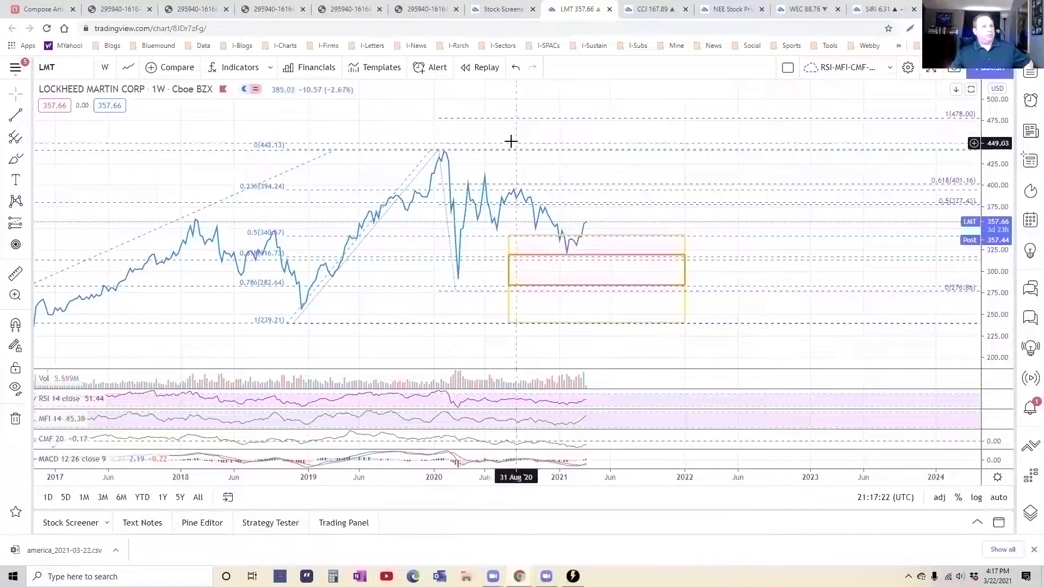
On AY, stretch the zone box down to about 20.50 and draw a Fib extension from Dec '18 through Mar '20.
{"action": "key", "text": "space"}
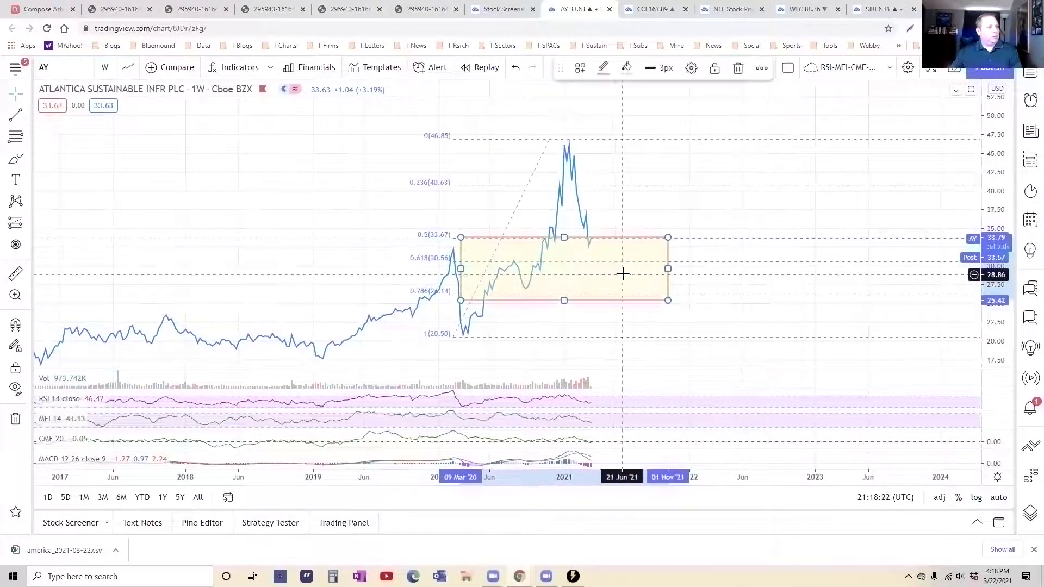
{"action": "left_click_drag", "start_coordinate": [564, 300], "coordinate": [571, 335]}
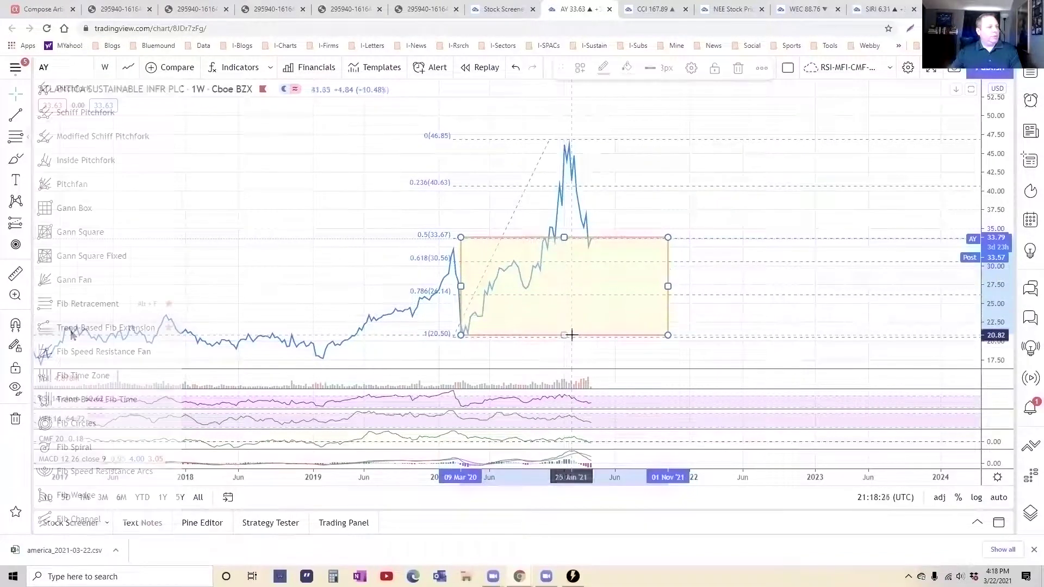
{"action": "left_click", "coordinate": [72, 331]}
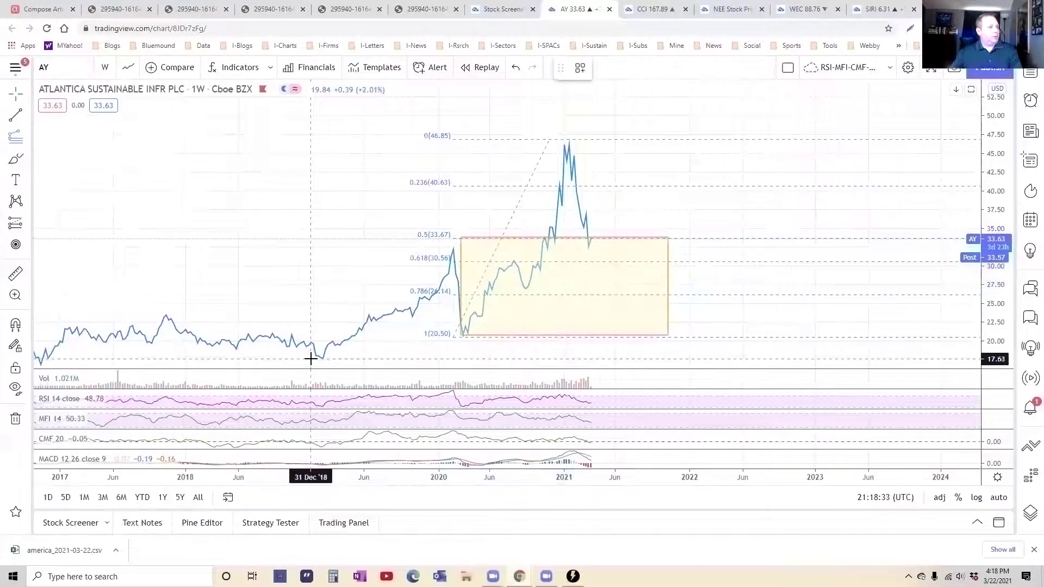
{"action": "left_click", "coordinate": [310, 359]}
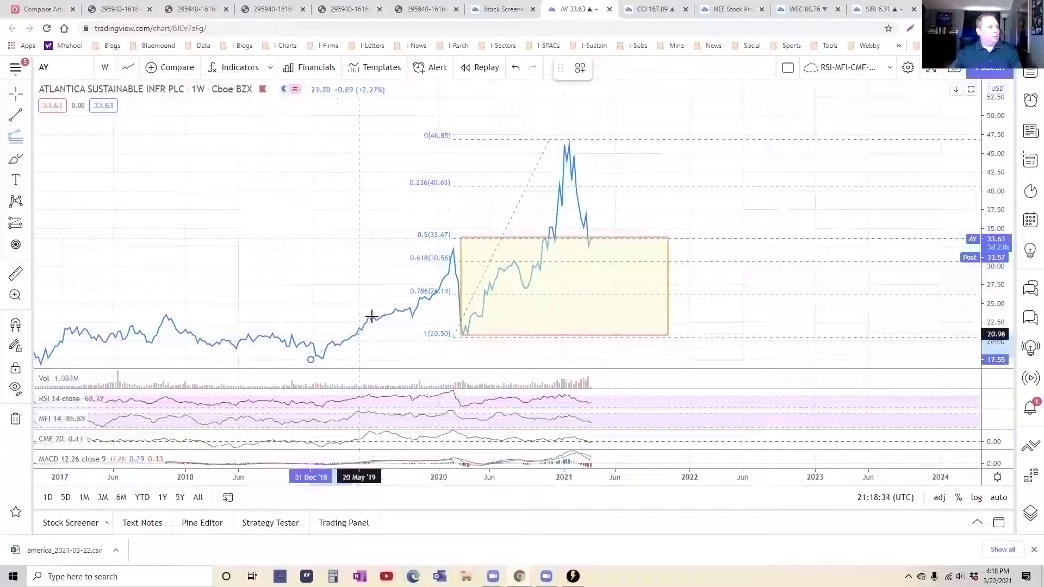
{"action": "left_click", "coordinate": [442, 248]}
{"action": "left_click", "coordinate": [461, 335]}
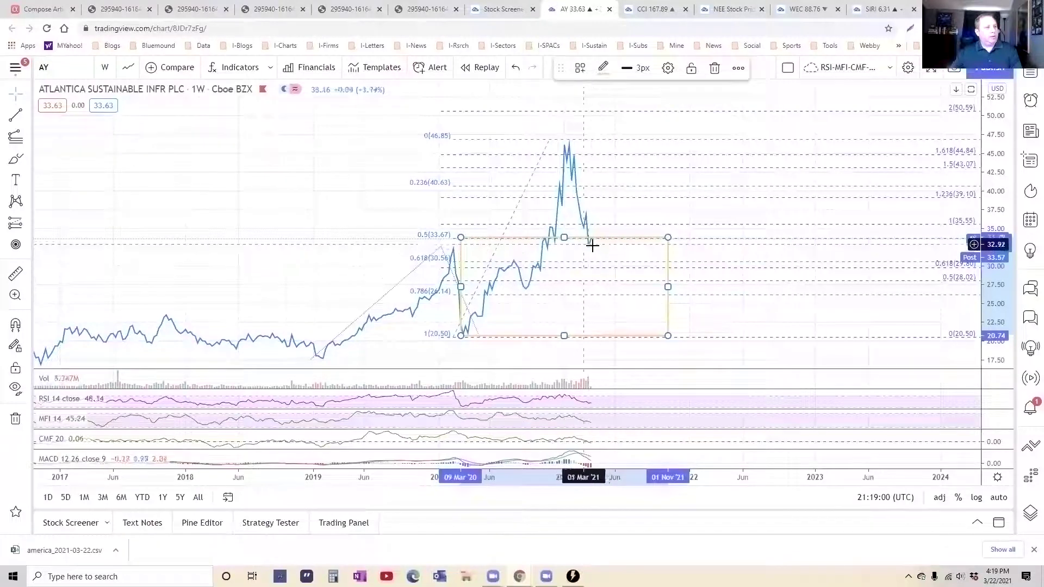
Draw a new rectangle on the AY chart spanning Mar '20 to Oct '21.
{"action": "left_click", "coordinate": [27, 180]}
{"action": "left_click", "coordinate": [26, 156]}
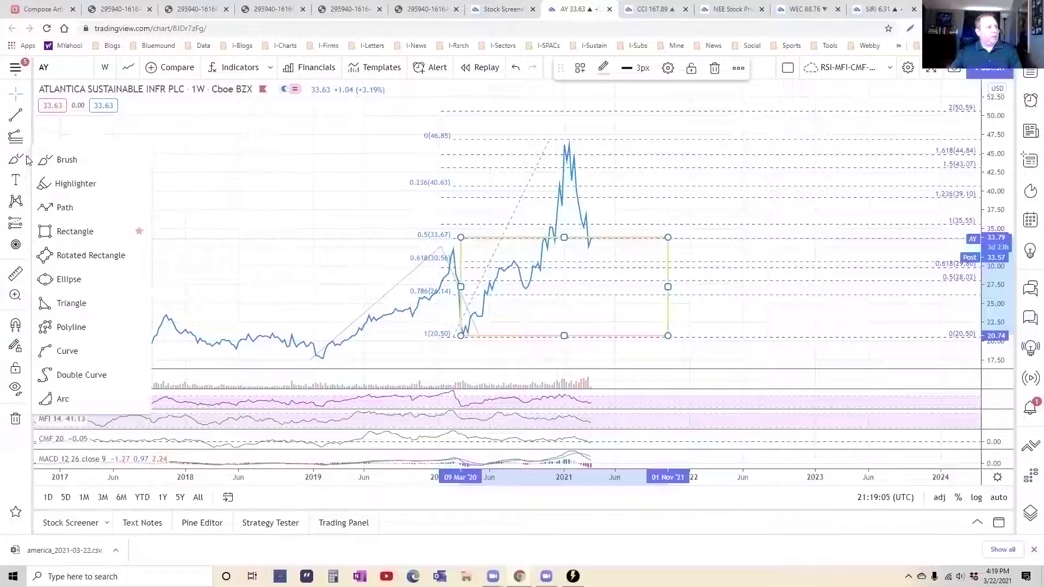
{"action": "left_click", "coordinate": [71, 233]}
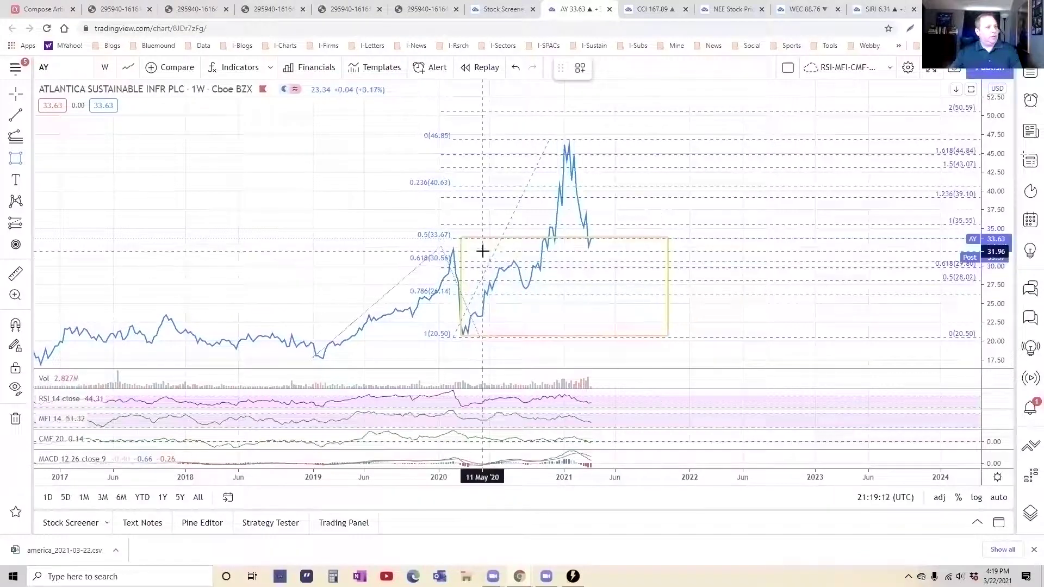
{"action": "mouse_move", "coordinate": [460, 259]}
{"action": "left_mouse_down"}
{"action": "mouse_move", "coordinate": [599, 259]}
{"action": "mouse_move", "coordinate": [666, 279]}
{"action": "left_mouse_up"}
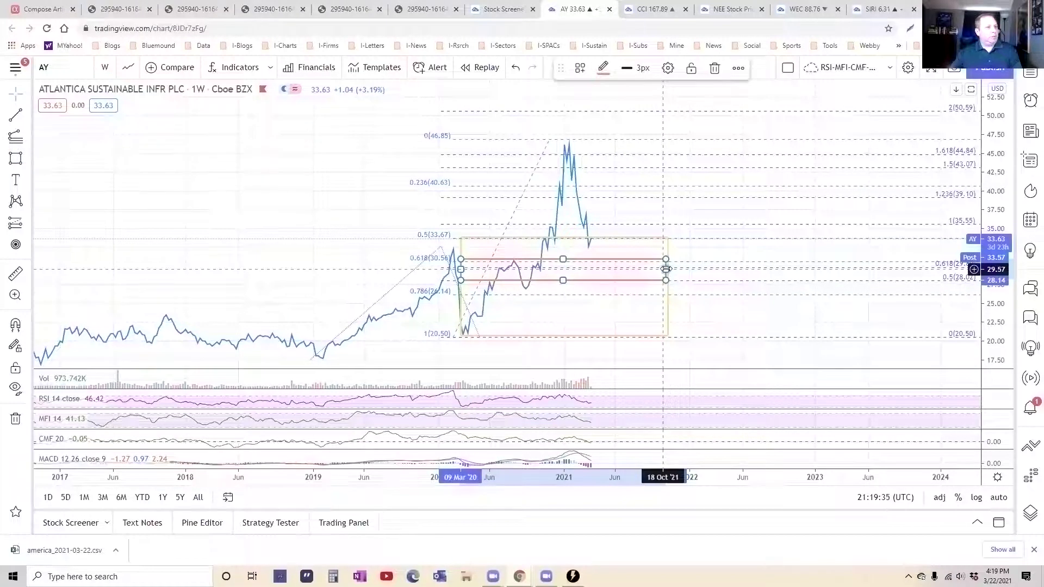
Extend the box to November 2021 and lower its red bottom edge to about 28.14.
{"action": "left_click_drag", "start_coordinate": [666, 269], "coordinate": [667, 268]}
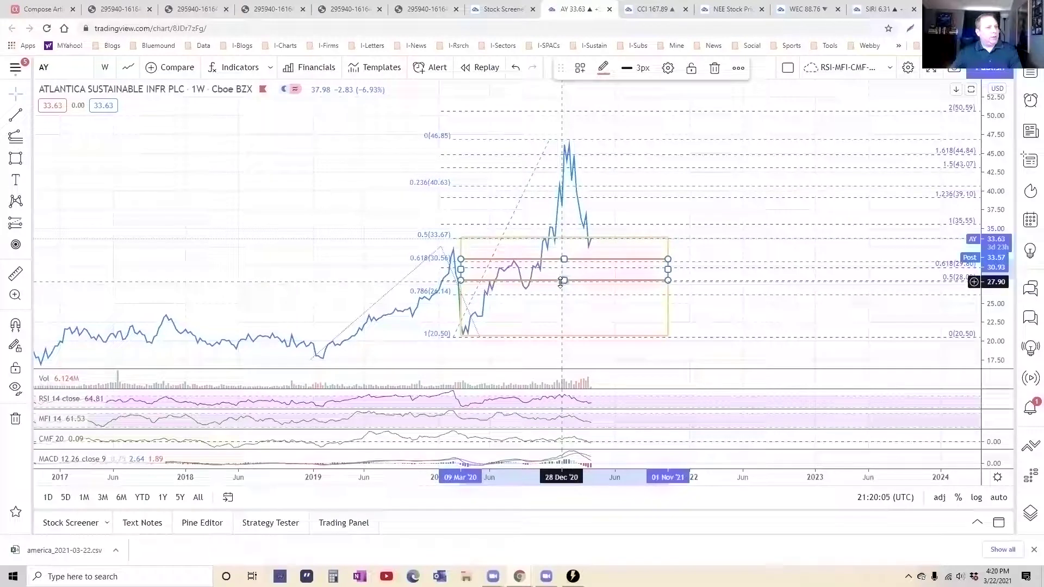
{"action": "mouse_move", "coordinate": [562, 281]}
{"action": "left_mouse_down"}
{"action": "mouse_move", "coordinate": [560, 294]}
{"action": "mouse_move", "coordinate": [563, 279]}
{"action": "left_mouse_up"}
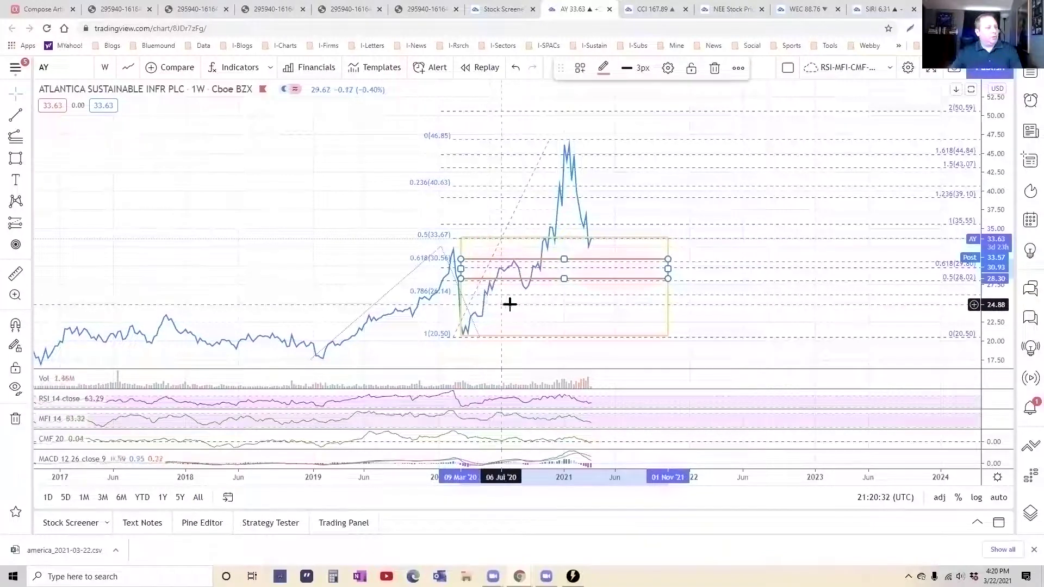
{"action": "mouse_move", "coordinate": [564, 278]}
{"action": "left_mouse_down"}
{"action": "mouse_move", "coordinate": [564, 295]}
{"action": "mouse_move", "coordinate": [564, 279]}
{"action": "left_mouse_up"}
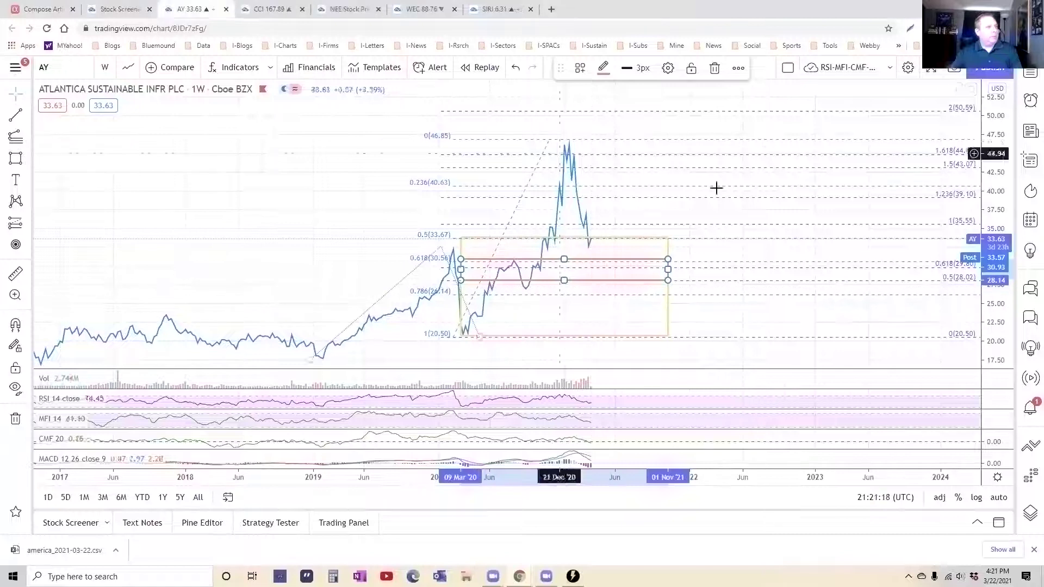
Select the Fibonacci extension, then open Symbol Search listing AY matches.
{"action": "left_click", "coordinate": [803, 266]}
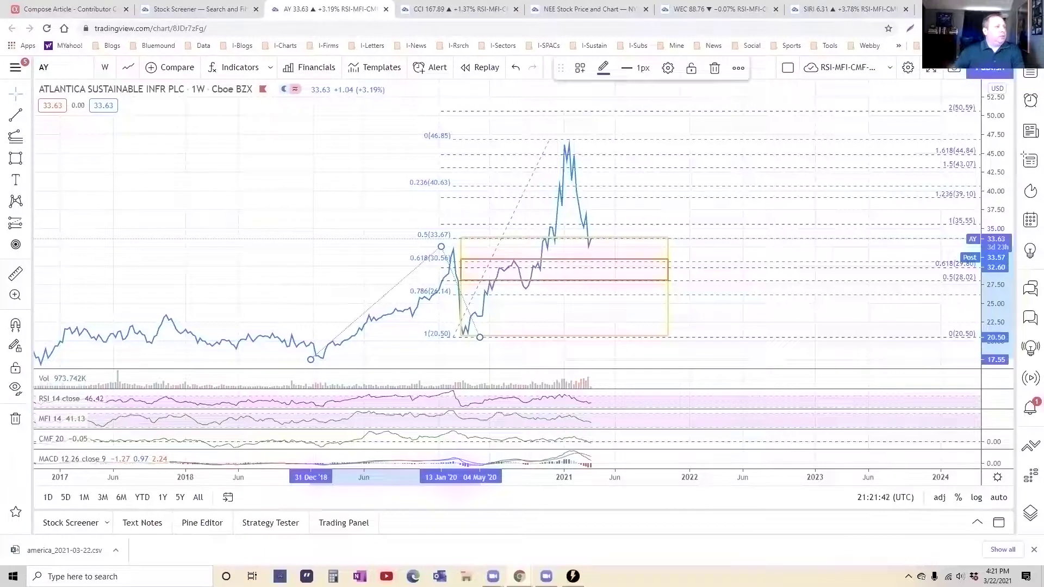
{"action": "left_click", "coordinate": [64, 68]}
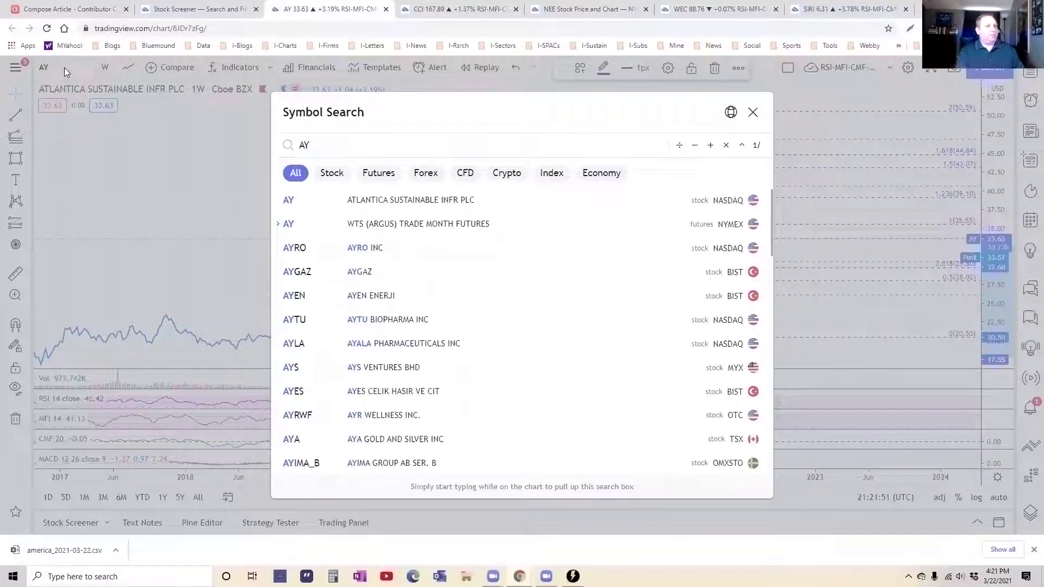
Load the PINS chart, reposition the red down arrow and nudge the red line to about 36.8.
{"action": "key", "text": "BackSpace"}
{"action": "key", "text": "BackSpace"}
{"action": "type", "text": "PINS"}
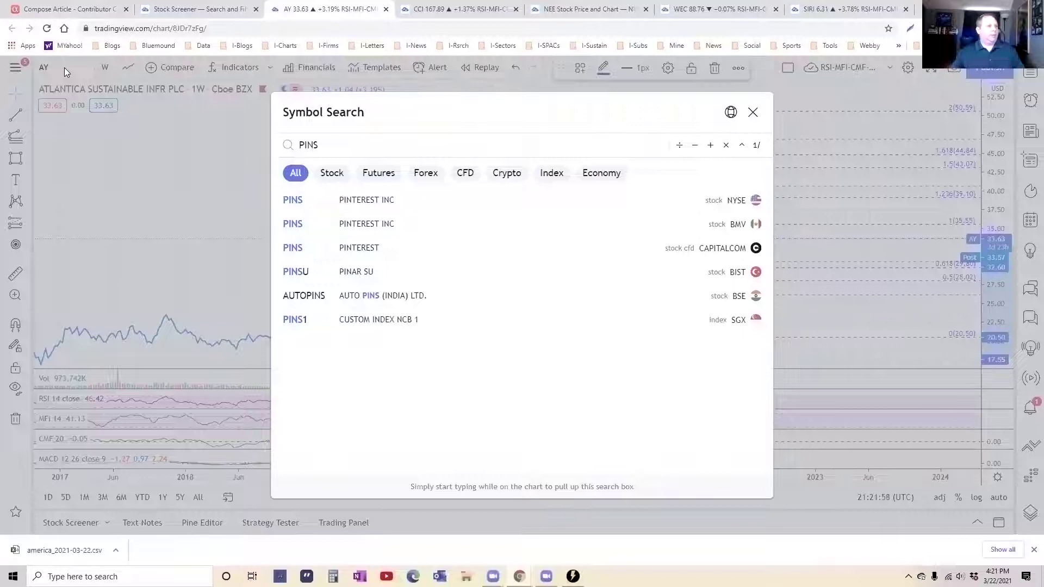
{"action": "left_click", "coordinate": [385, 205]}
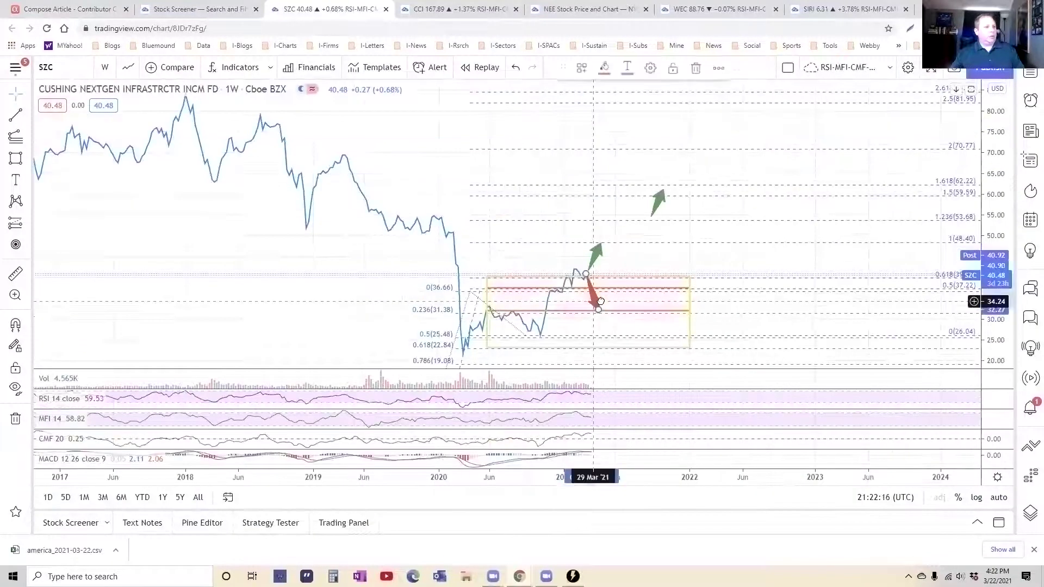
{"action": "mouse_move", "coordinate": [595, 308]}
{"action": "left_mouse_down"}
{"action": "mouse_move", "coordinate": [726, 309]}
{"action": "mouse_move", "coordinate": [732, 319]}
{"action": "mouse_move", "coordinate": [613, 315]}
{"action": "left_mouse_up"}
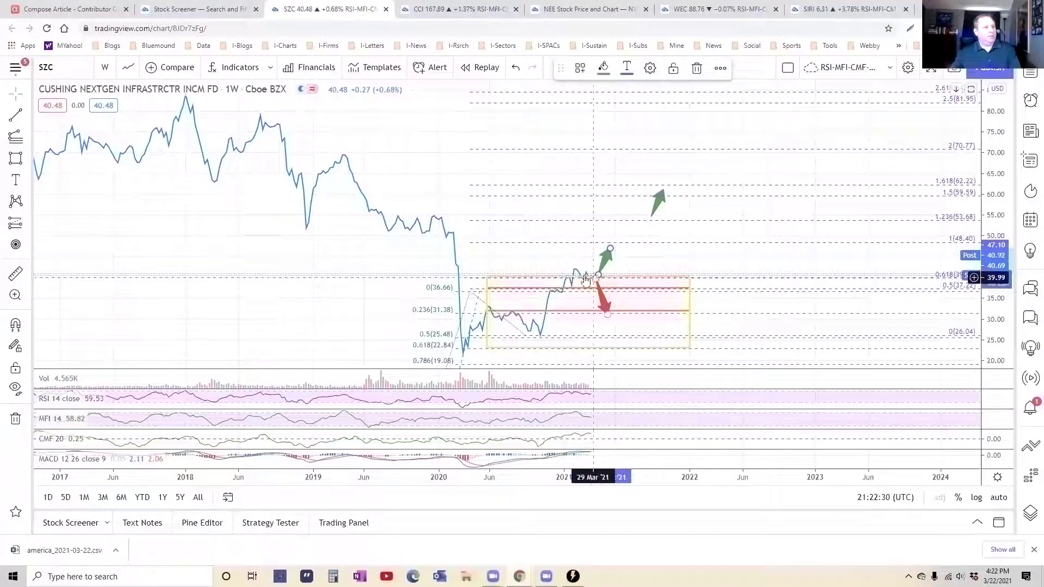
{"action": "left_click", "coordinate": [602, 340]}
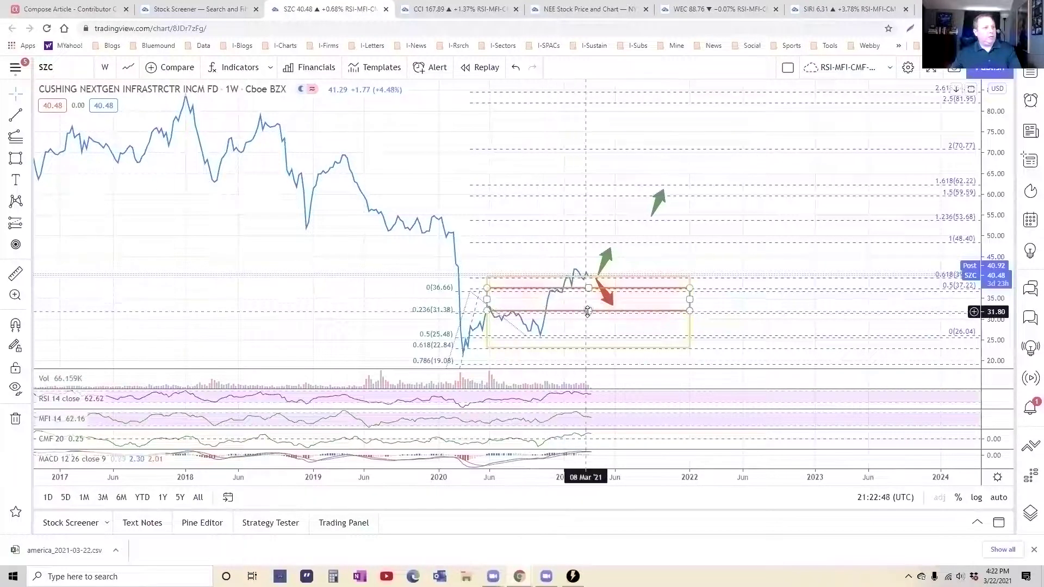
{"action": "left_click", "coordinate": [590, 290]}
{"action": "mouse_move", "coordinate": [593, 291]}
{"action": "left_mouse_down"}
{"action": "mouse_move", "coordinate": [591, 280]}
{"action": "mouse_move", "coordinate": [593, 289]}
{"action": "left_mouse_up"}
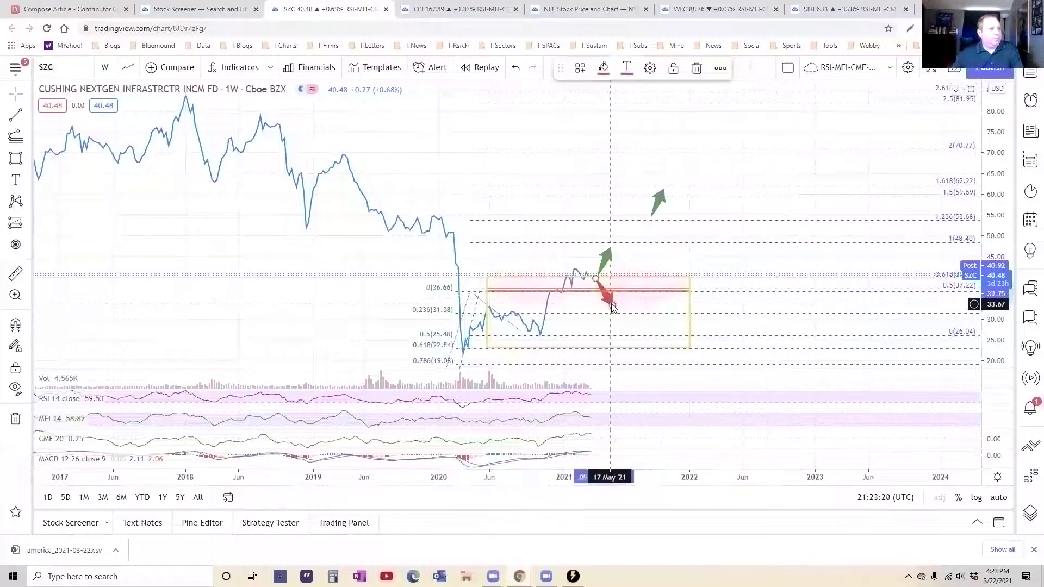
Switch the chart to daily bars and rescale it, keeping the existing Fibonacci drawings.
{"action": "key", "text": "Delete"}
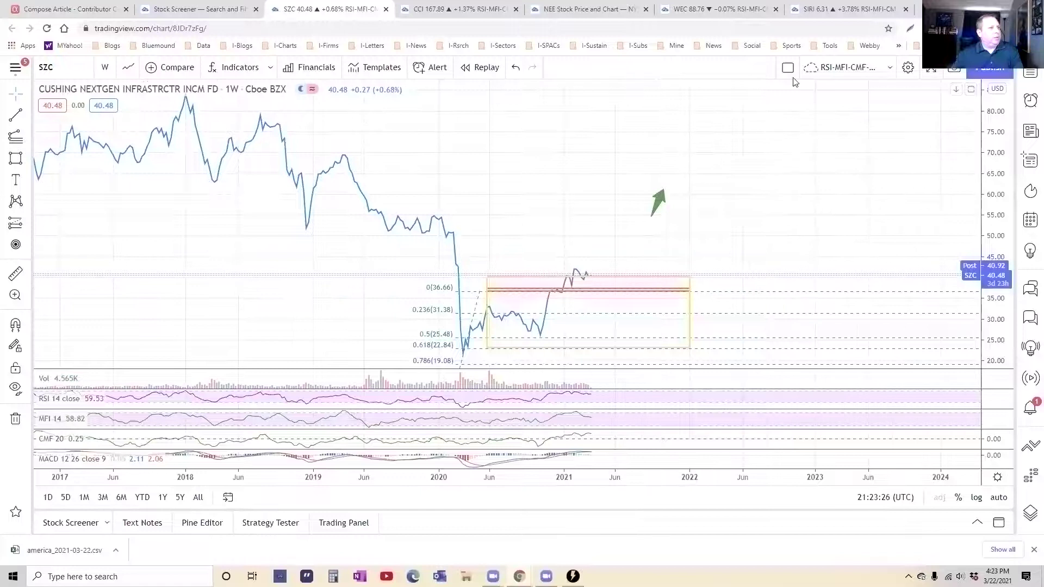
{"action": "key", "text": "ctrl+z"}
{"action": "left_click_drag", "start_coordinate": [994, 251], "coordinate": [995, 269]}
{"action": "scroll", "coordinate": [661, 278], "scroll_direction": "up", "scroll_amount": 2}
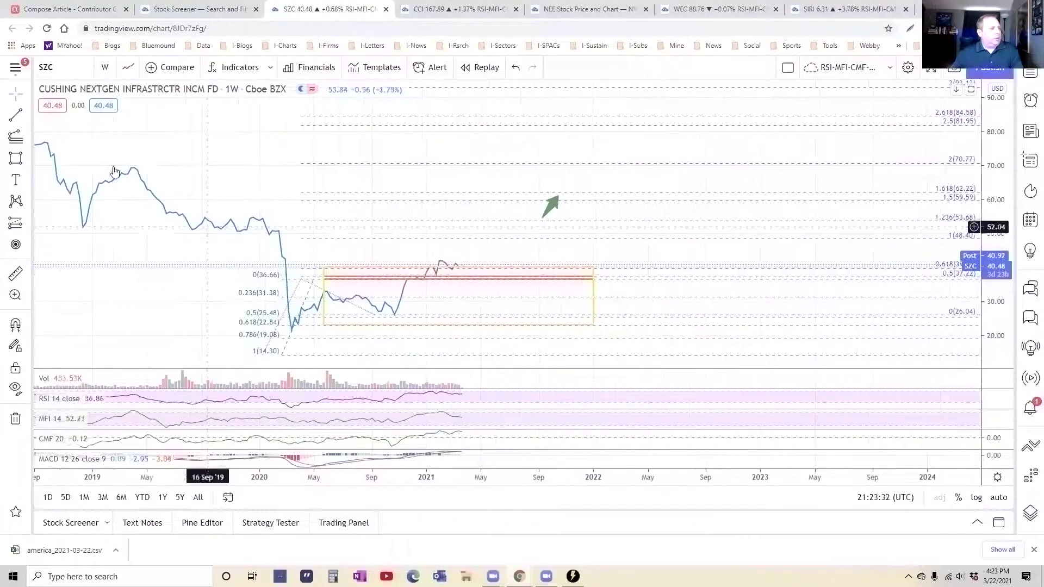
{"action": "left_click", "coordinate": [105, 66]}
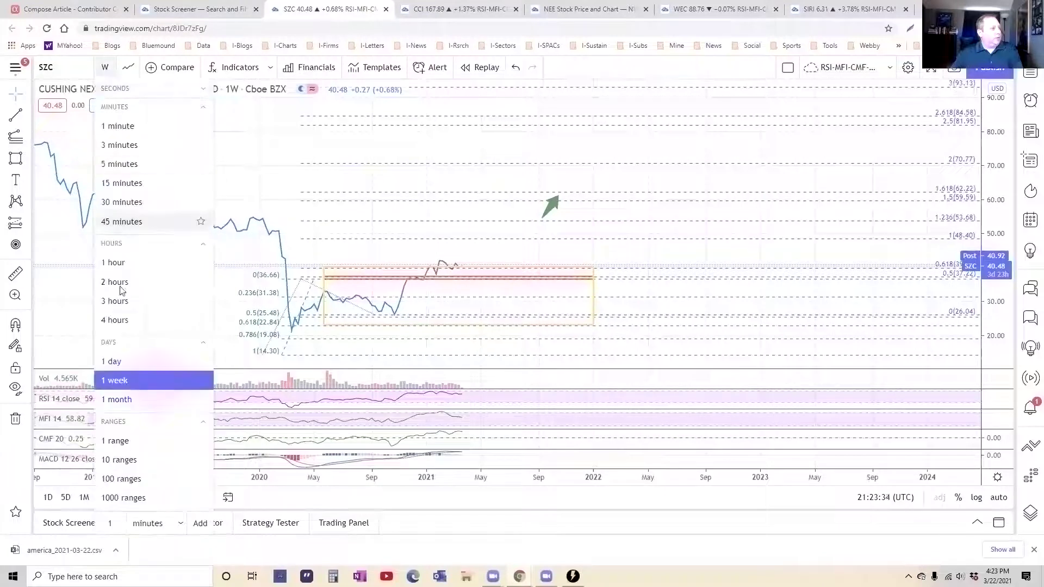
{"action": "left_click", "coordinate": [113, 361]}
{"action": "scroll", "coordinate": [834, 254], "scroll_direction": "down", "scroll_amount": 3}
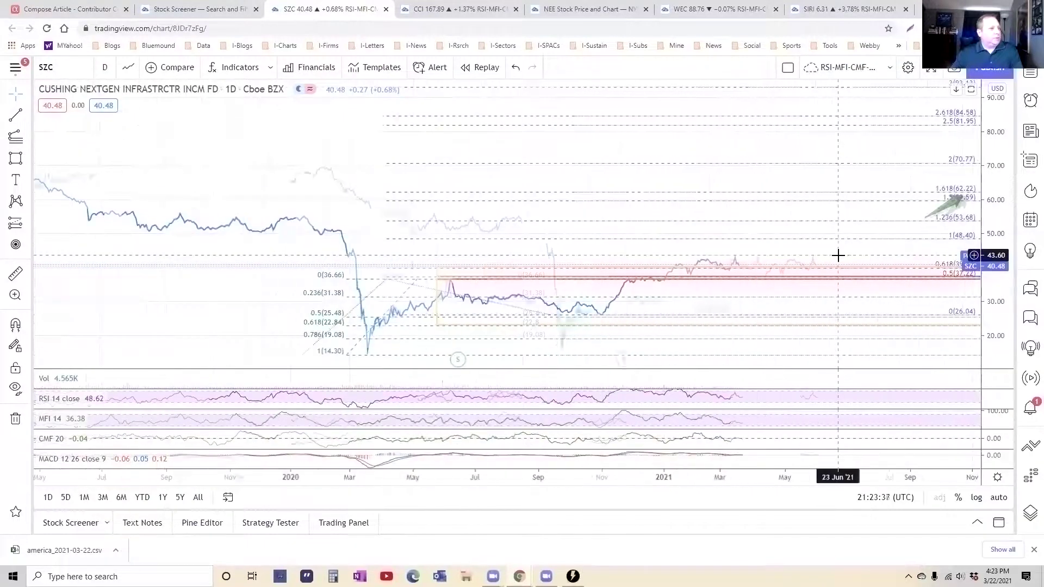
{"action": "left_click_drag", "start_coordinate": [827, 178], "coordinate": [627, 142]}
{"action": "scroll", "coordinate": [675, 170], "scroll_direction": "down", "scroll_amount": 2}
{"action": "scroll", "coordinate": [652, 145], "scroll_direction": "down", "scroll_amount": 3}
{"action": "scroll", "coordinate": [864, 314], "scroll_direction": "up", "scroll_amount": 3}
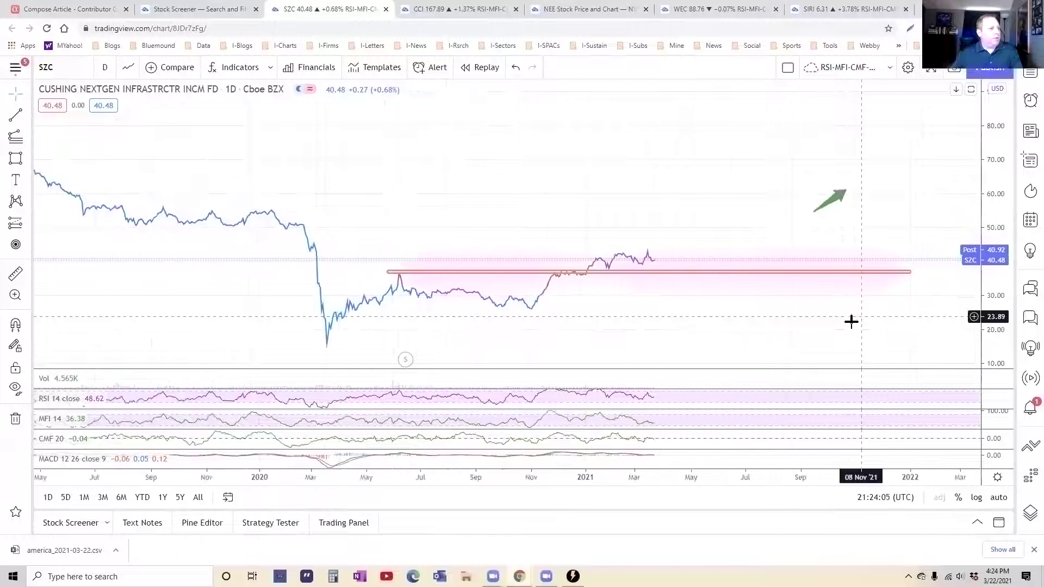
{"action": "scroll", "coordinate": [819, 329], "scroll_direction": "up", "scroll_amount": 1}
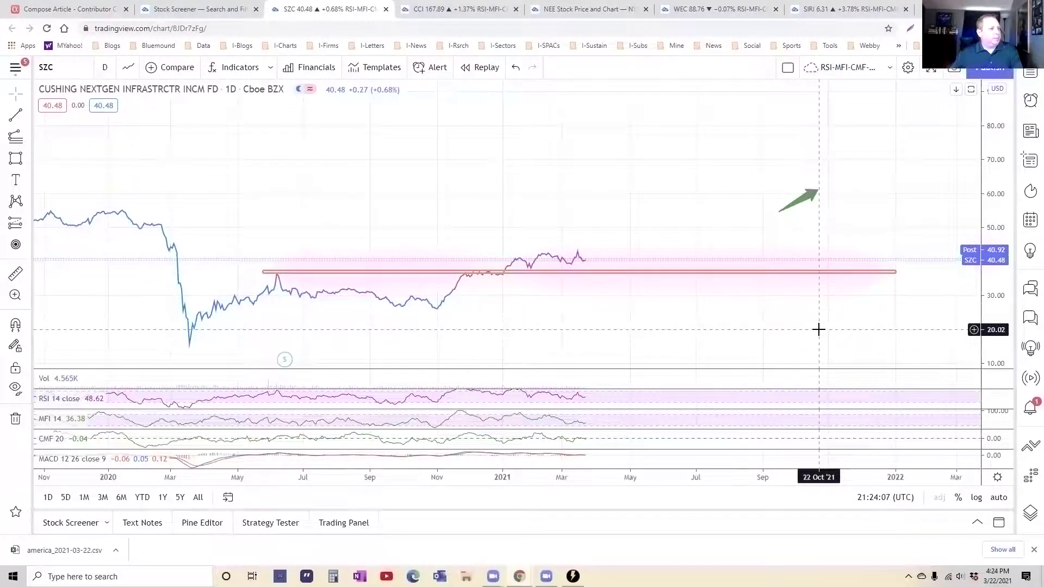
{"action": "key", "text": "ctrl+z"}
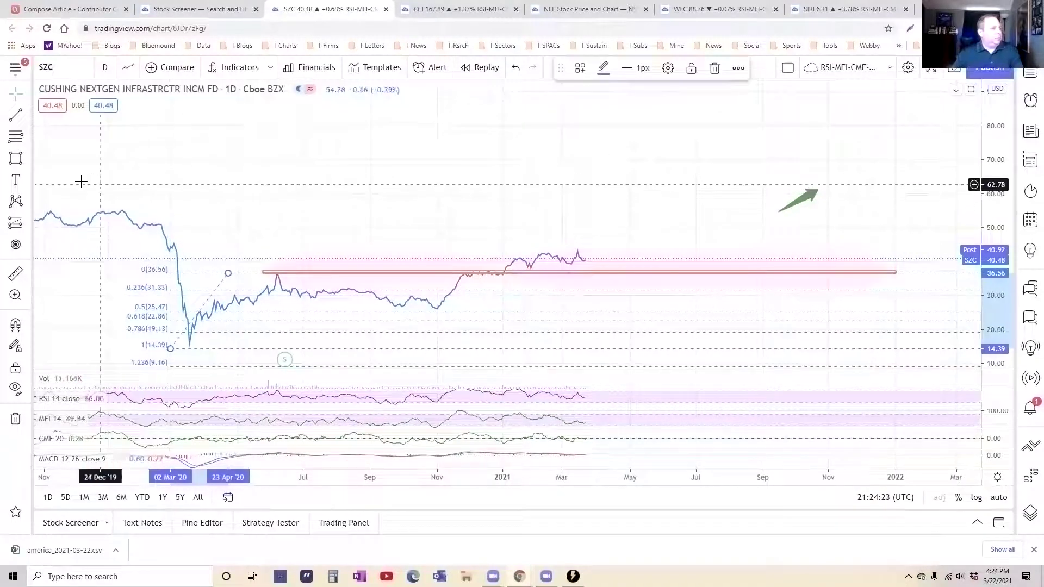
Draw a trend-based Fib extension from the March 2020 low to the 36.56 high and October 2020 pullback.
{"action": "left_click", "coordinate": [29, 140]}
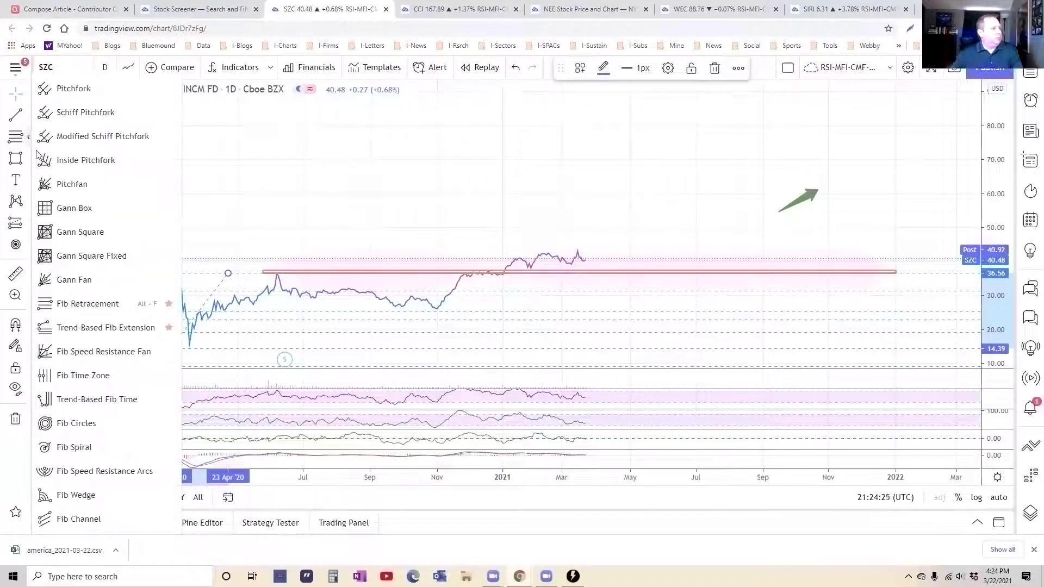
{"action": "left_click", "coordinate": [104, 329]}
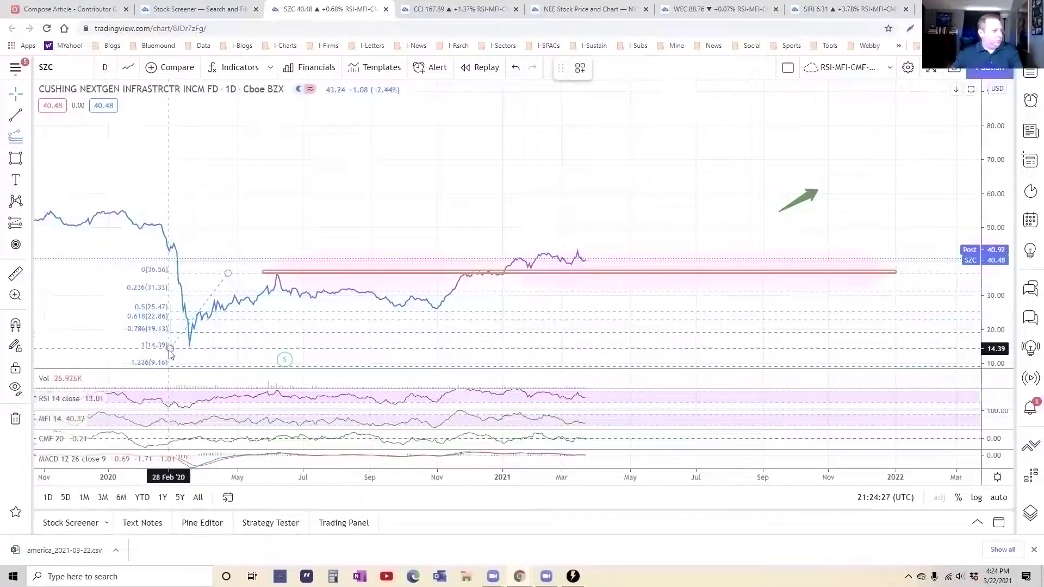
{"action": "left_click", "coordinate": [145, 349]}
{"action": "left_click", "coordinate": [204, 272]}
{"action": "left_click", "coordinate": [410, 311]}
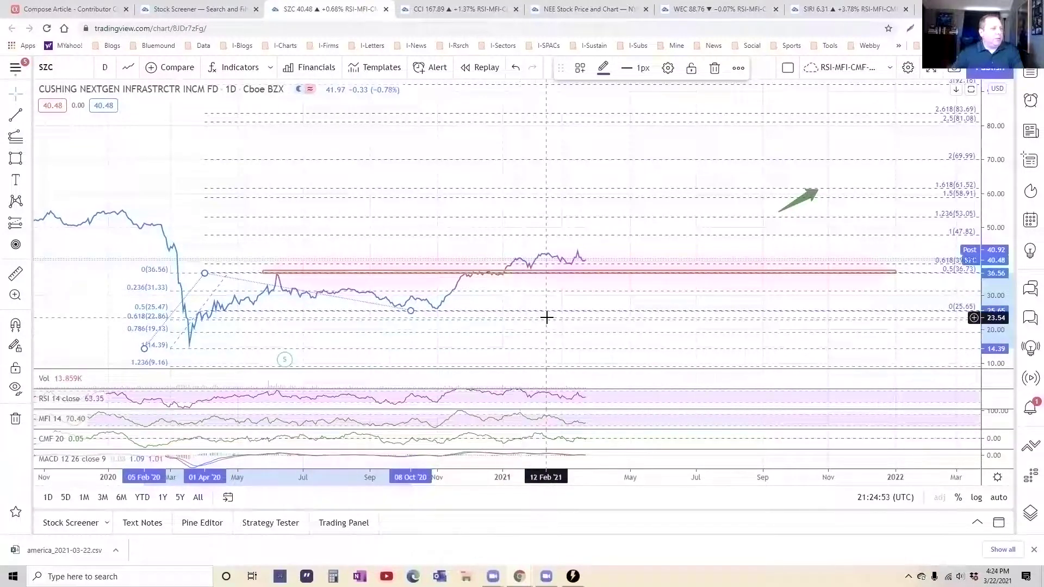
{"action": "left_click", "coordinate": [689, 293]}
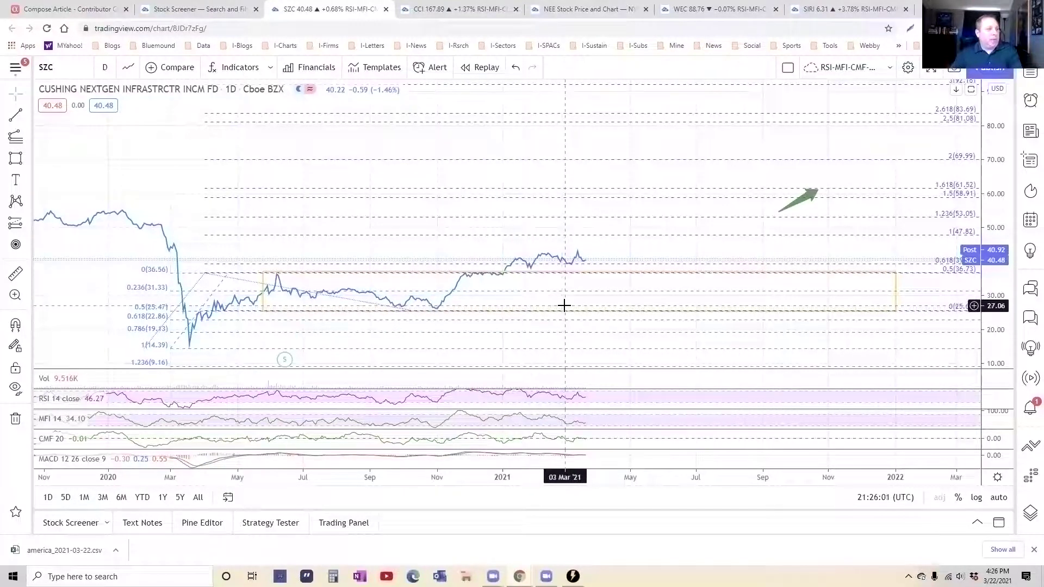
Draw a buy-zone rectangle from the 36.7 level in May 2020 to the end of 2021.
{"action": "left_click", "coordinate": [25, 136]}
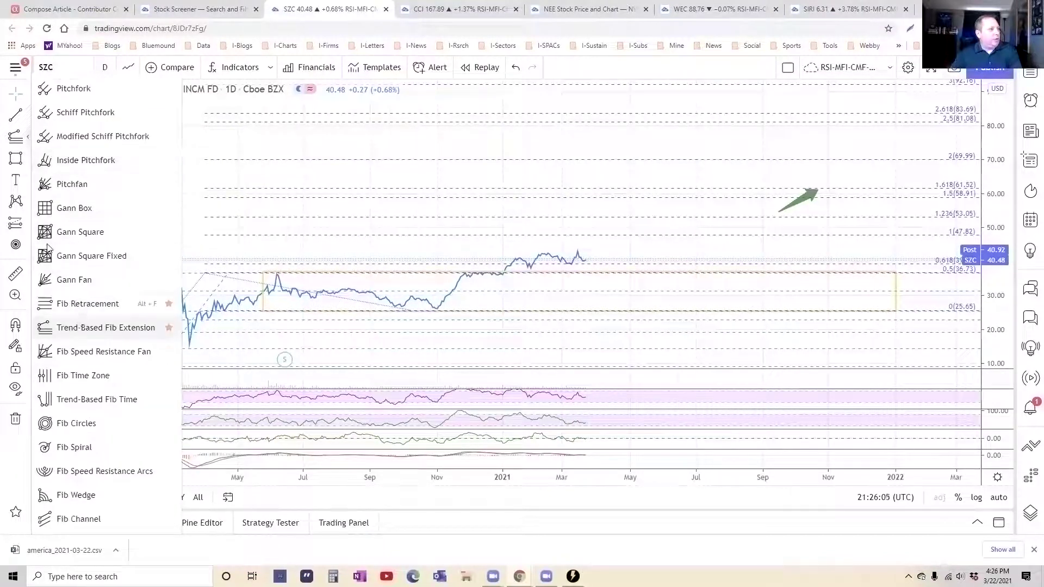
{"action": "left_click", "coordinate": [22, 159]}
{"action": "left_click", "coordinate": [264, 272]}
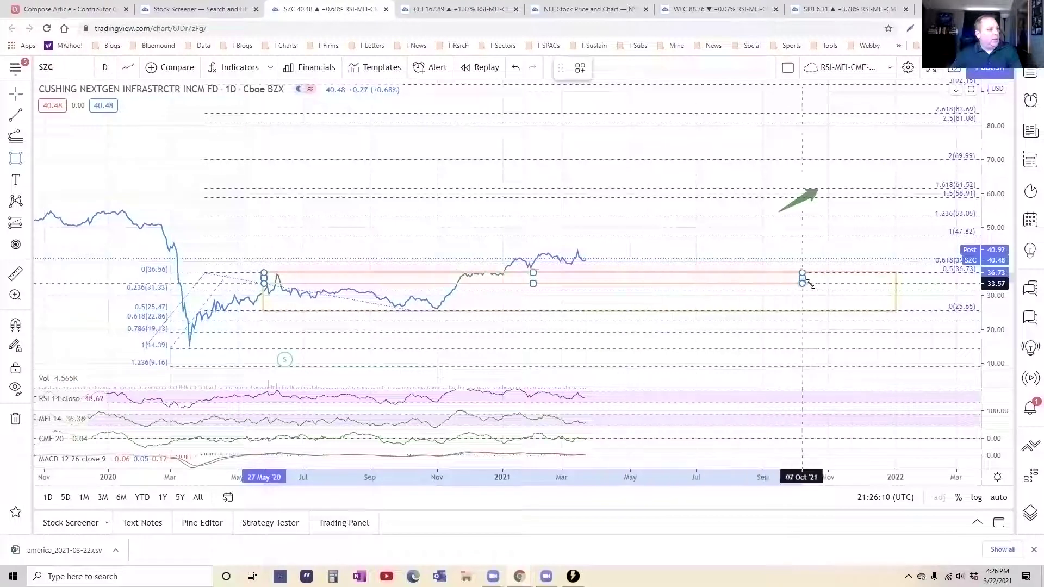
{"action": "left_click", "coordinate": [893, 289]}
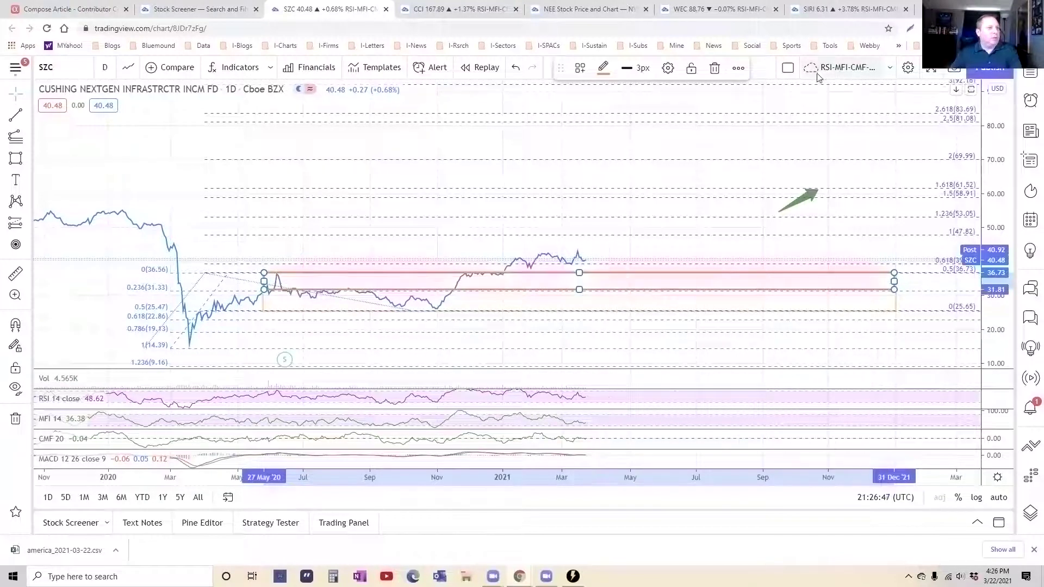
{"action": "key", "text": "Escape"}
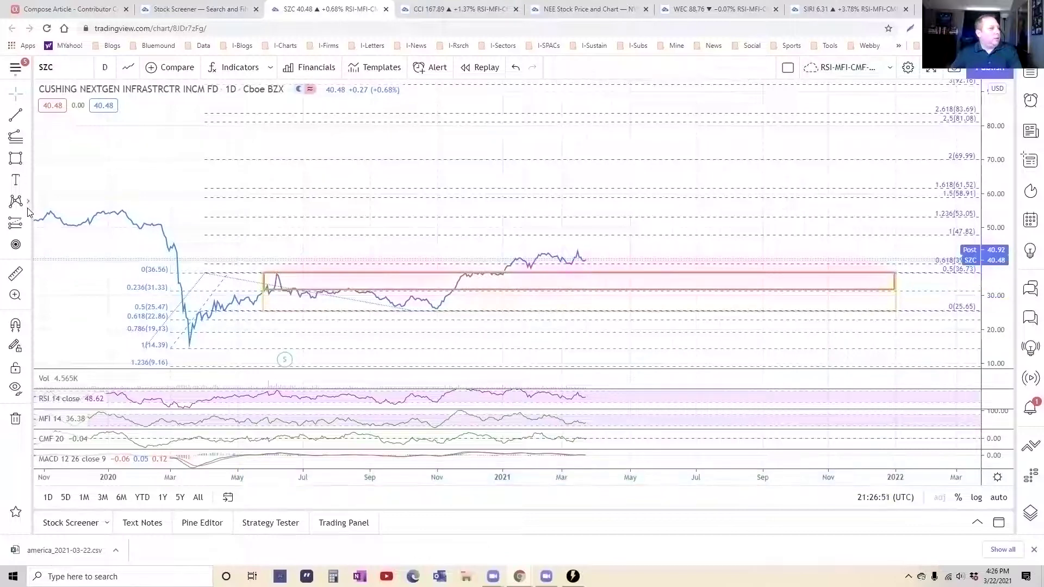
Place a target marker near the 83 level, then switch the chart to PBW.
{"action": "left_click", "coordinate": [16, 246]}
{"action": "left_click", "coordinate": [922, 115]}
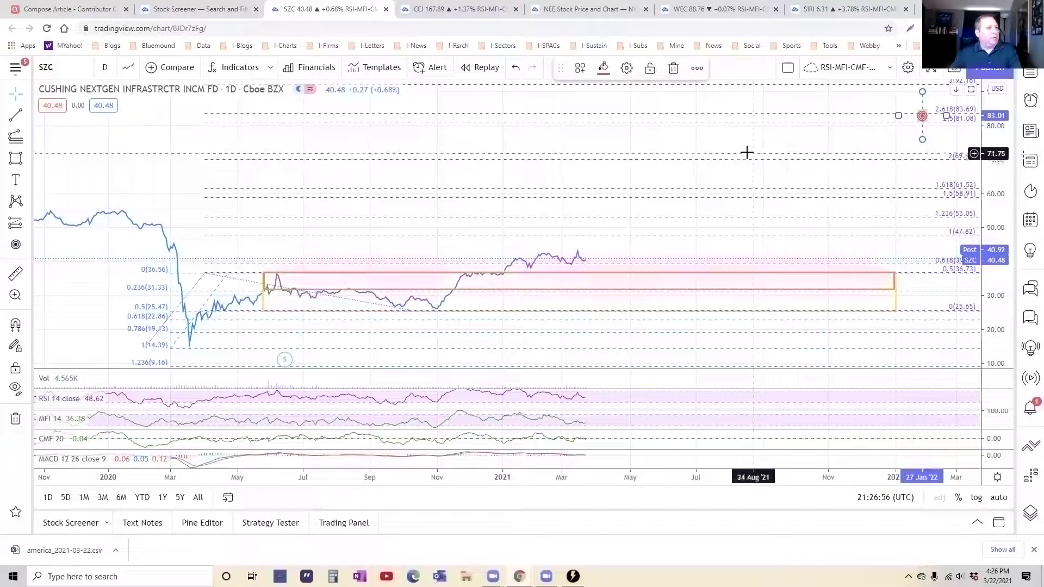
{"action": "key", "text": "Escape"}
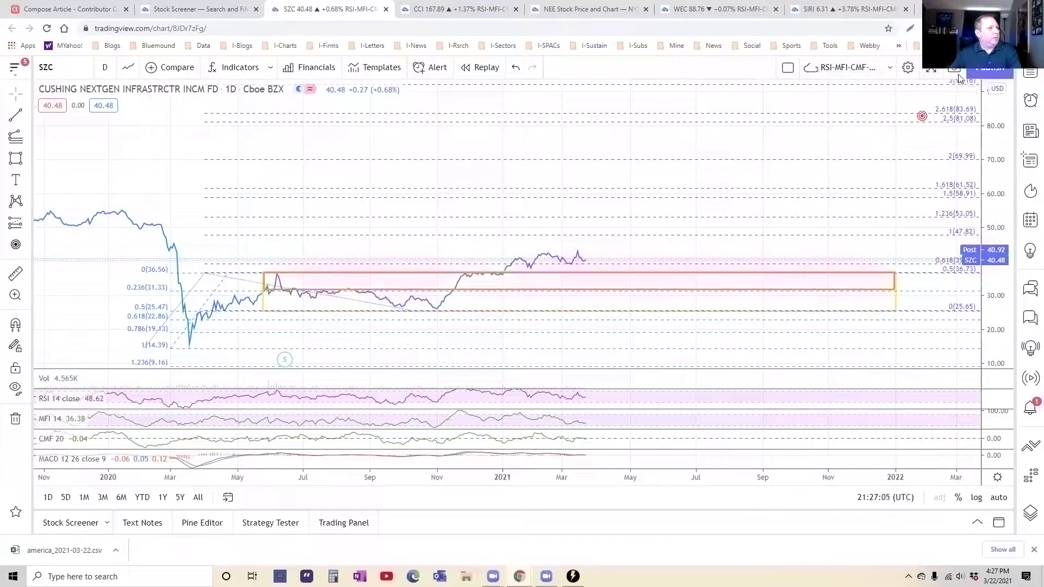
{"action": "key", "text": "space"}
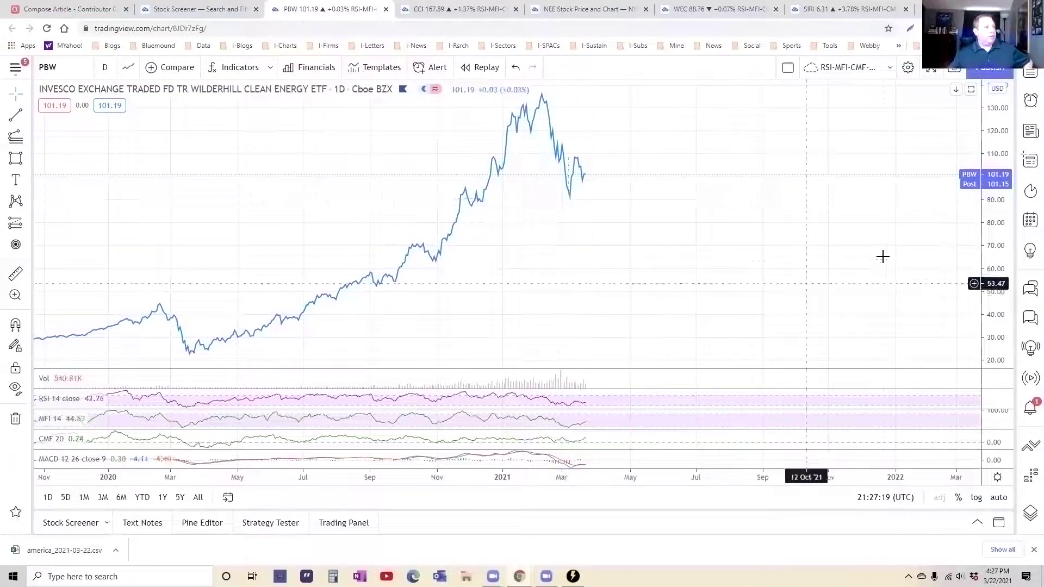
Draw a box on PBW from the 0.618 level in November 2020 up to about 91.
{"action": "left_click_drag", "start_coordinate": [353, 250], "coordinate": [399, 251]}
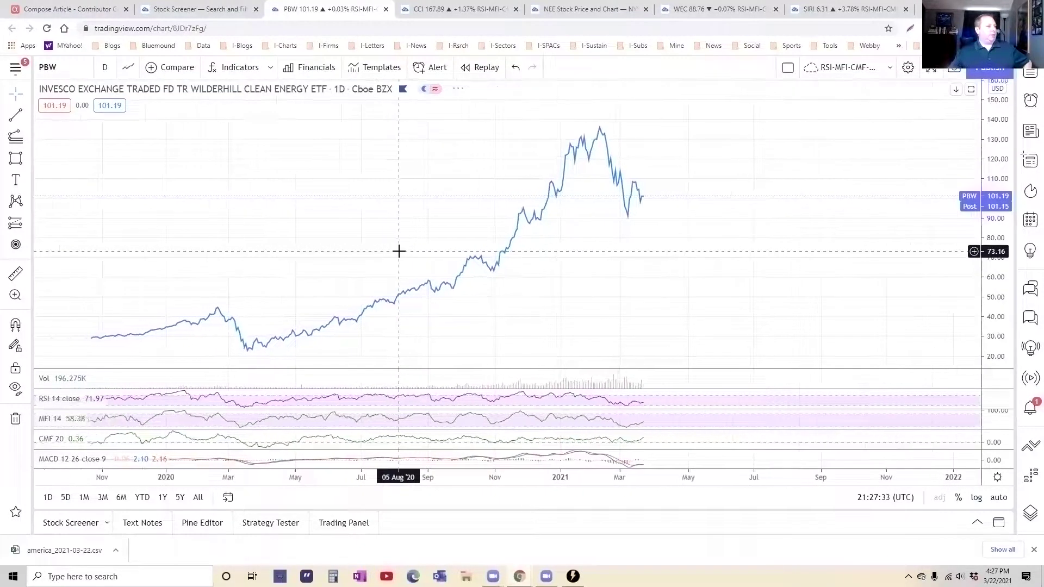
{"action": "left_click", "coordinate": [30, 141]}
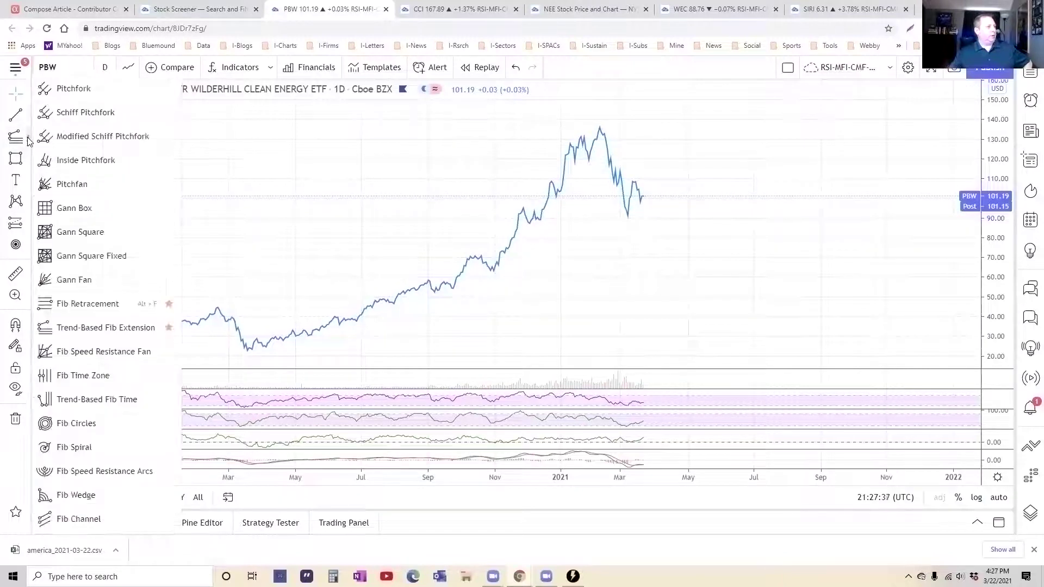
{"action": "left_click", "coordinate": [76, 302]}
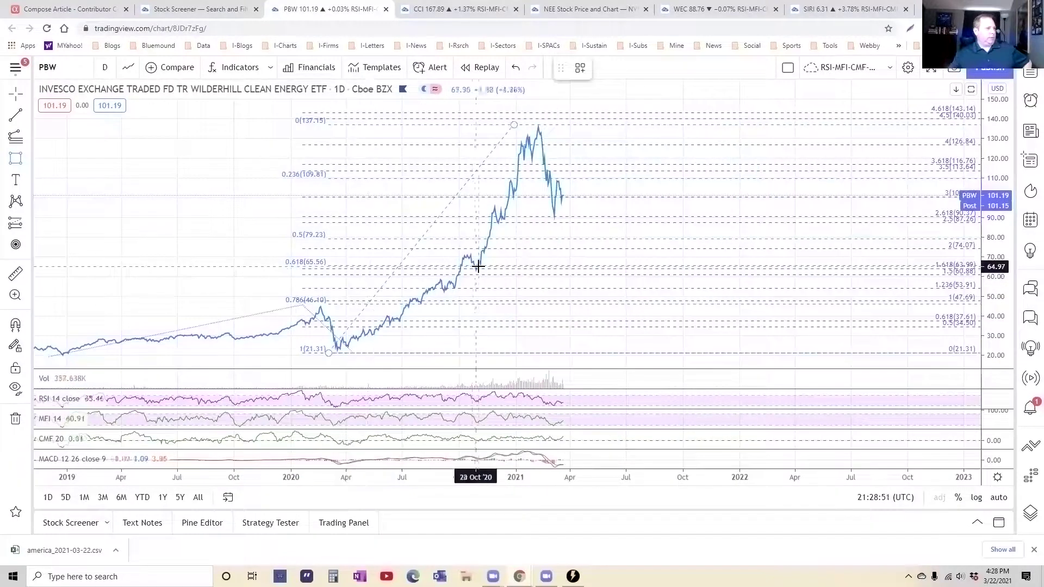
{"action": "left_click", "coordinate": [478, 265]}
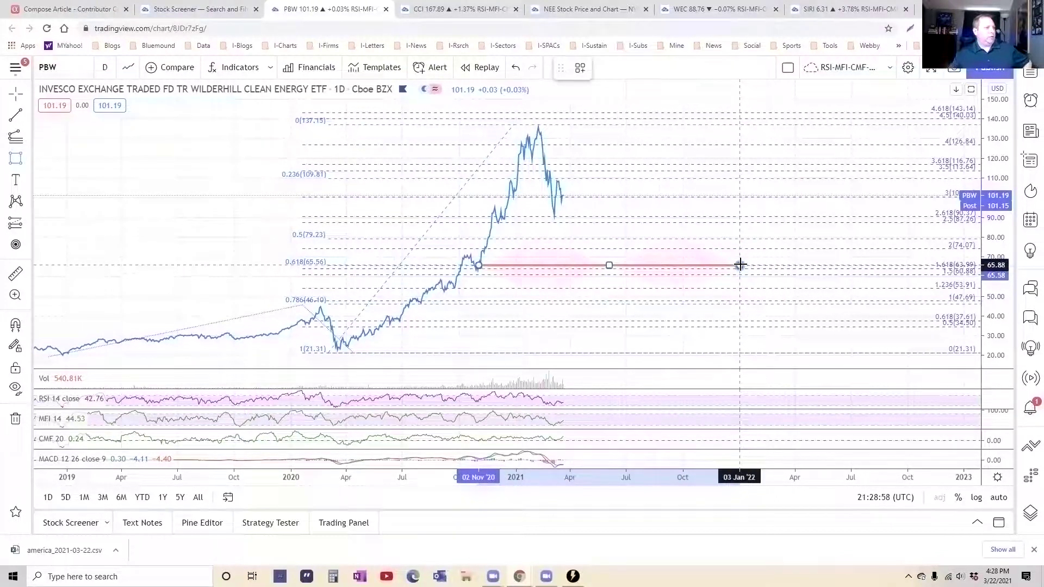
{"action": "left_click", "coordinate": [742, 215]}
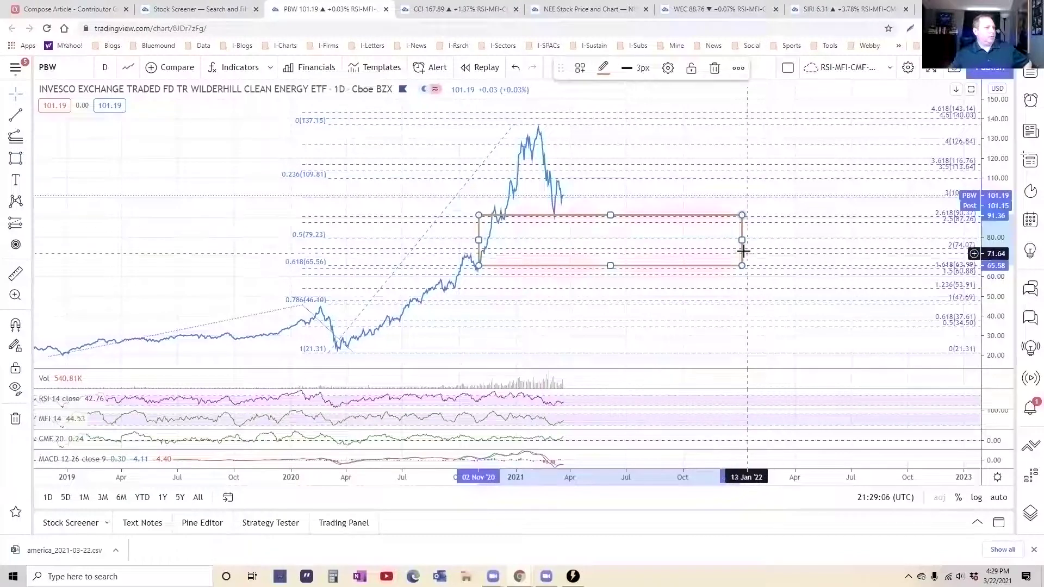
Pull the box's right edge slightly left and stretch its bottom down to about 48.
{"action": "left_click_drag", "start_coordinate": [737, 239], "coordinate": [736, 240]}
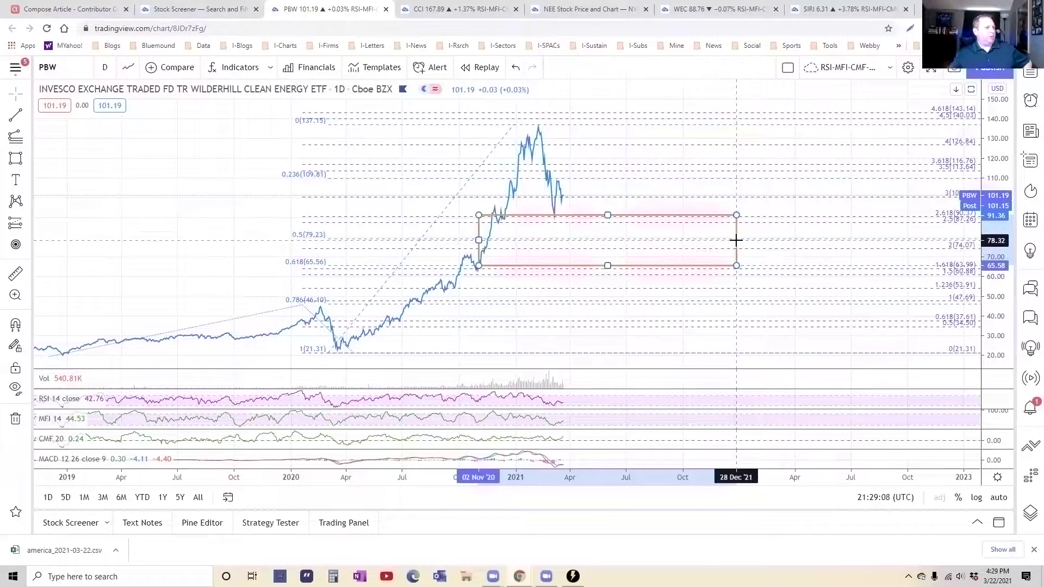
{"action": "left_click", "coordinate": [163, 215]}
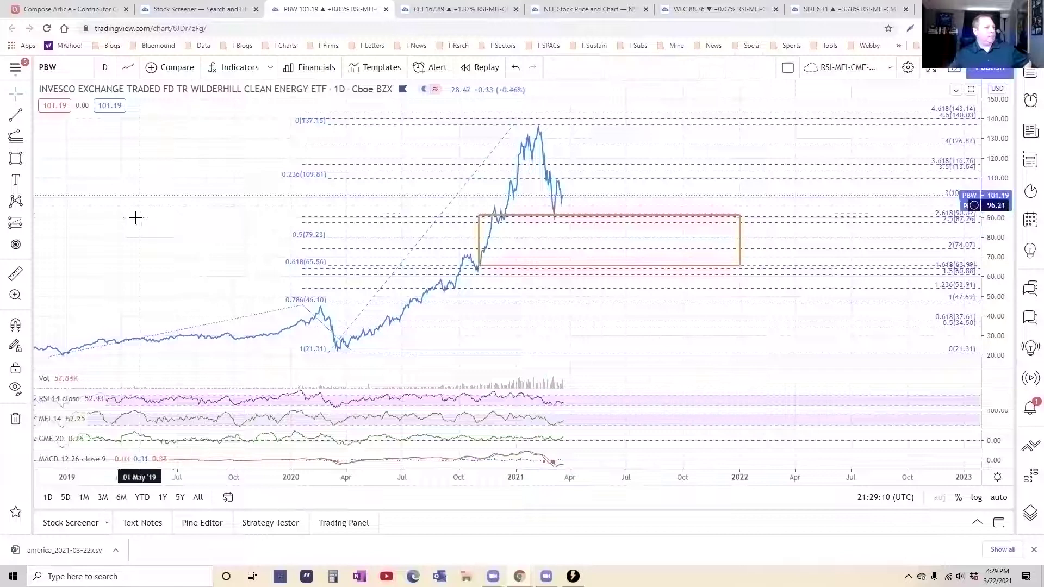
{"action": "left_click", "coordinate": [479, 217]}
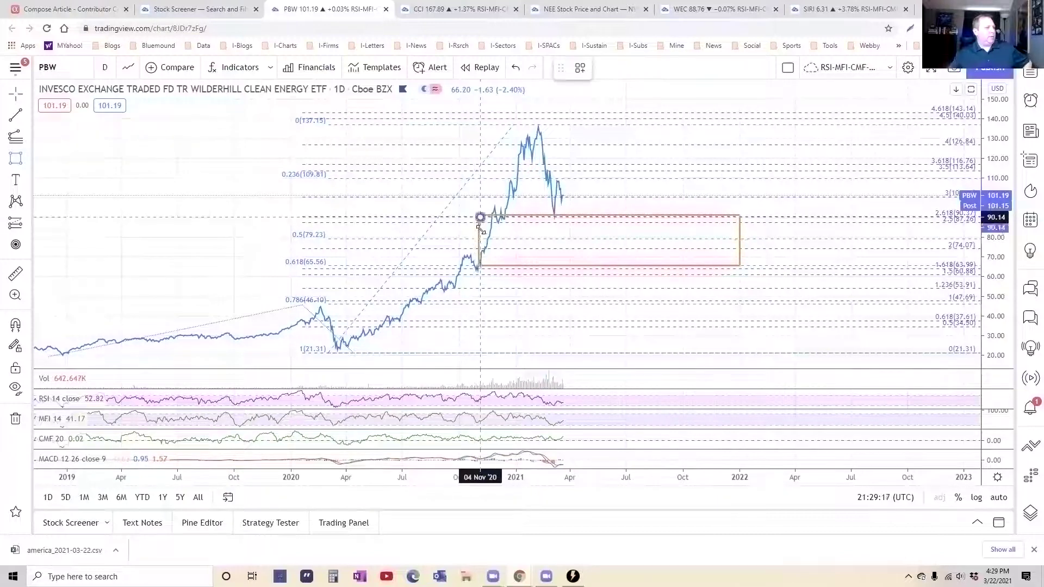
{"action": "mouse_move", "coordinate": [479, 242]}
{"action": "left_mouse_down"}
{"action": "mouse_move", "coordinate": [496, 298]}
{"action": "mouse_move", "coordinate": [554, 315]}
{"action": "mouse_move", "coordinate": [738, 300]}
{"action": "left_mouse_up"}
Apply a saved template to the rectangle and pull its bottom back up to about 65.
{"action": "double_click", "coordinate": [738, 300]}
{"action": "left_click", "coordinate": [450, 395]}
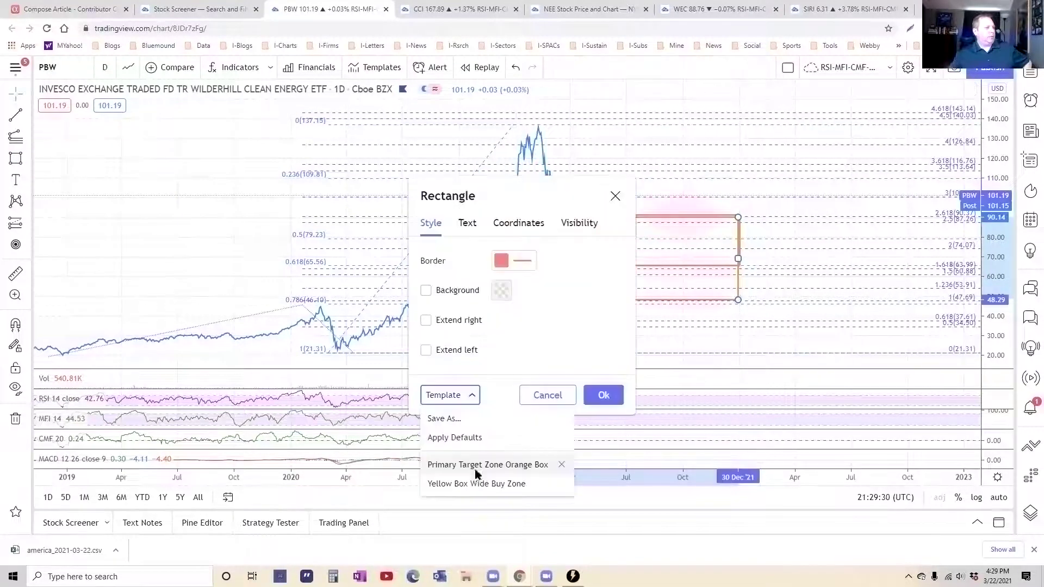
{"action": "left_click", "coordinate": [478, 482]}
{"action": "left_click", "coordinate": [605, 395]}
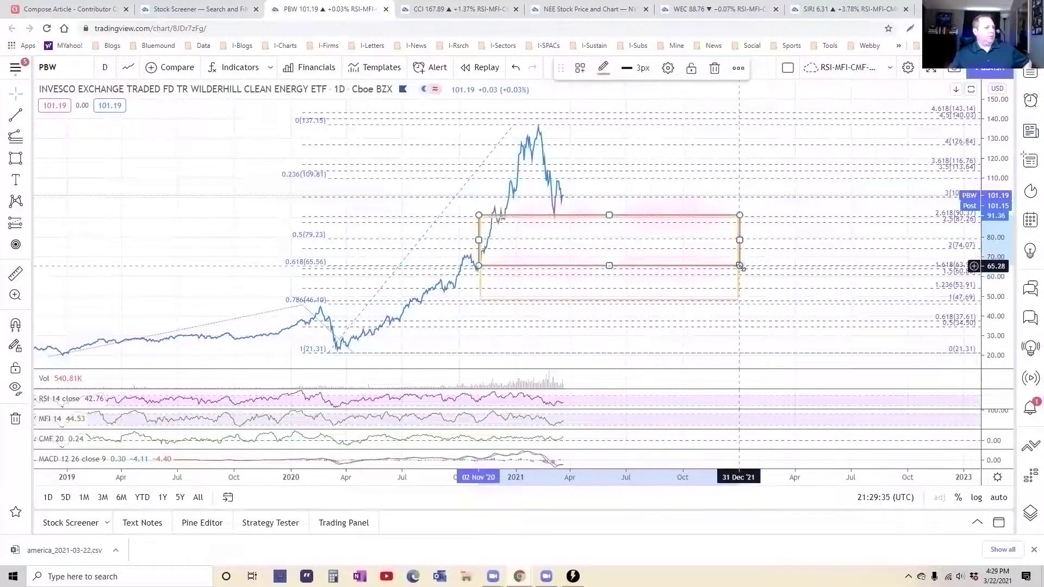
{"action": "left_click_drag", "start_coordinate": [739, 264], "coordinate": [741, 266]}
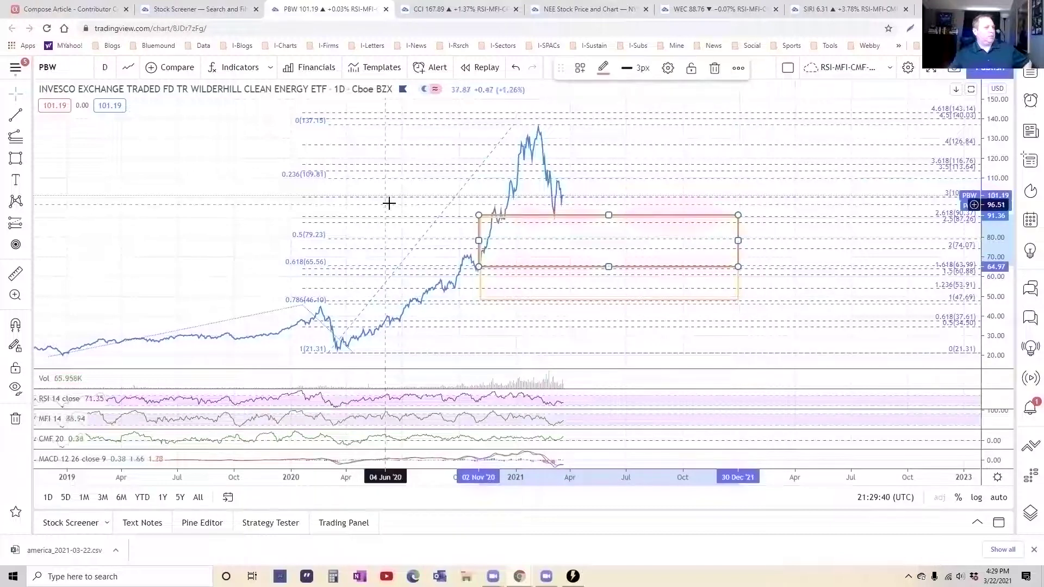
{"action": "key", "text": "Escape"}
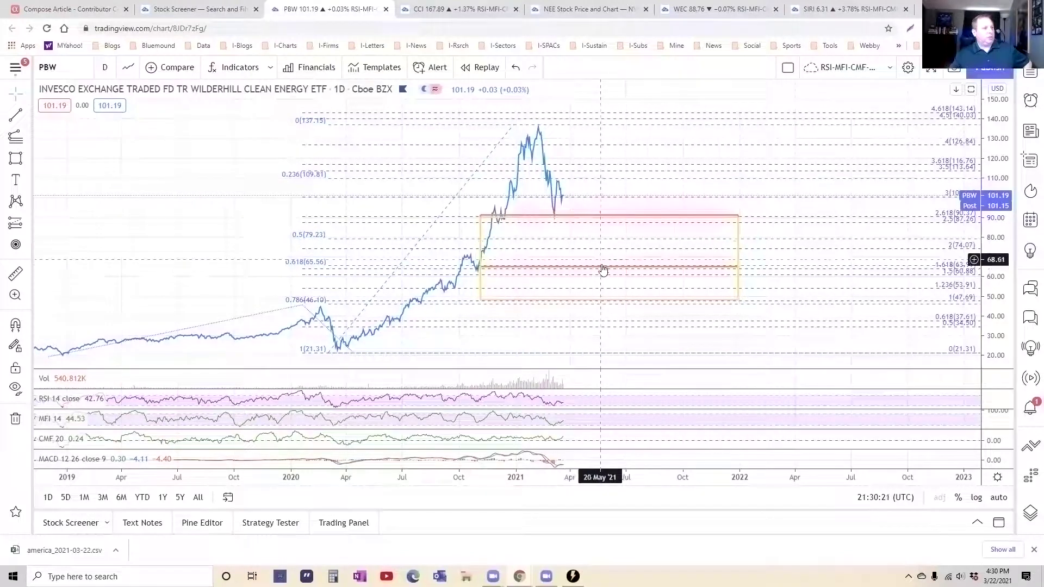
Check the red box and Fibonacci extension, then go back to the article draft.
{"action": "left_click", "coordinate": [609, 266]}
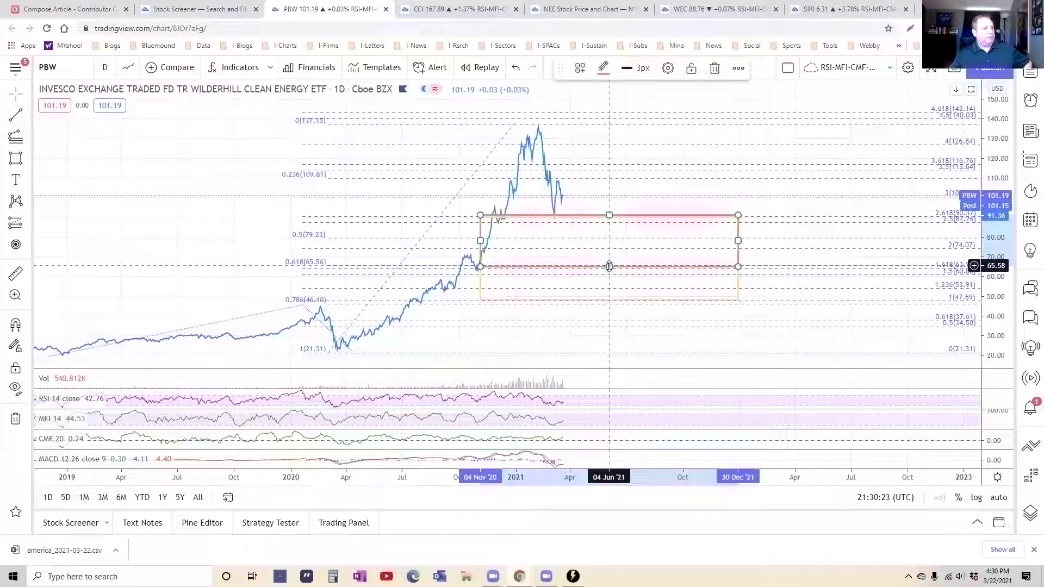
{"action": "left_click", "coordinate": [840, 218]}
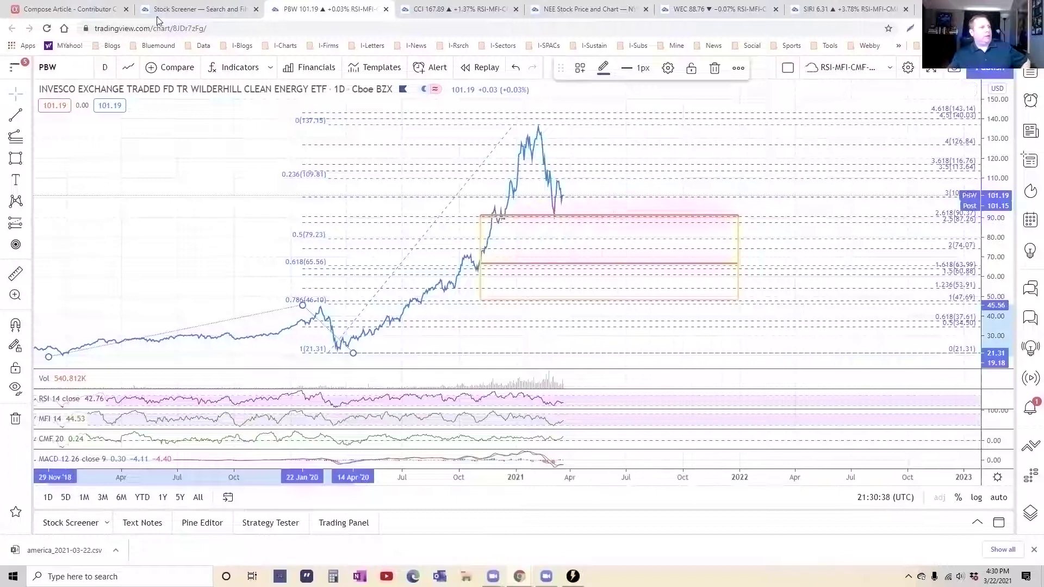
{"action": "left_click", "coordinate": [77, 11]}
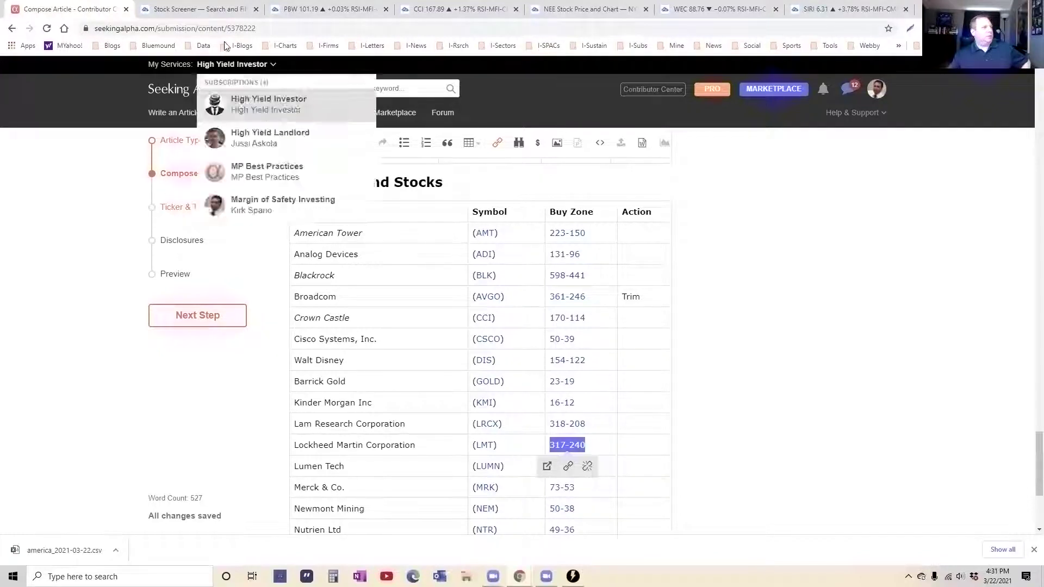
Switch from the draft back to the GDX chart tab.
{"action": "left_click", "coordinate": [842, 8]}
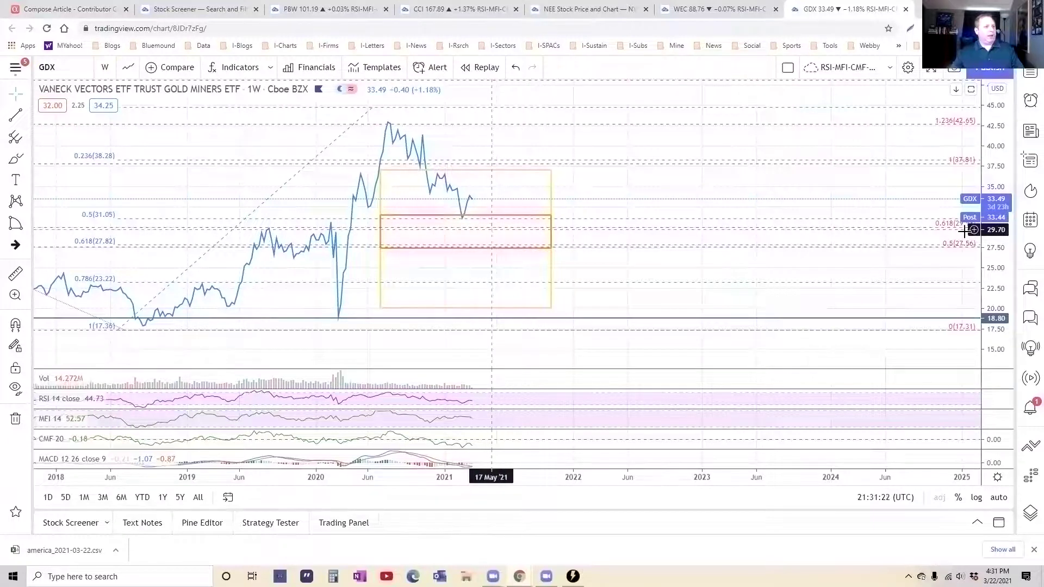
Rescale the GDX chart to show the Target? label and the 2.618 level at 70.99.
{"action": "left_click_drag", "start_coordinate": [1009, 179], "coordinate": [1011, 216]}
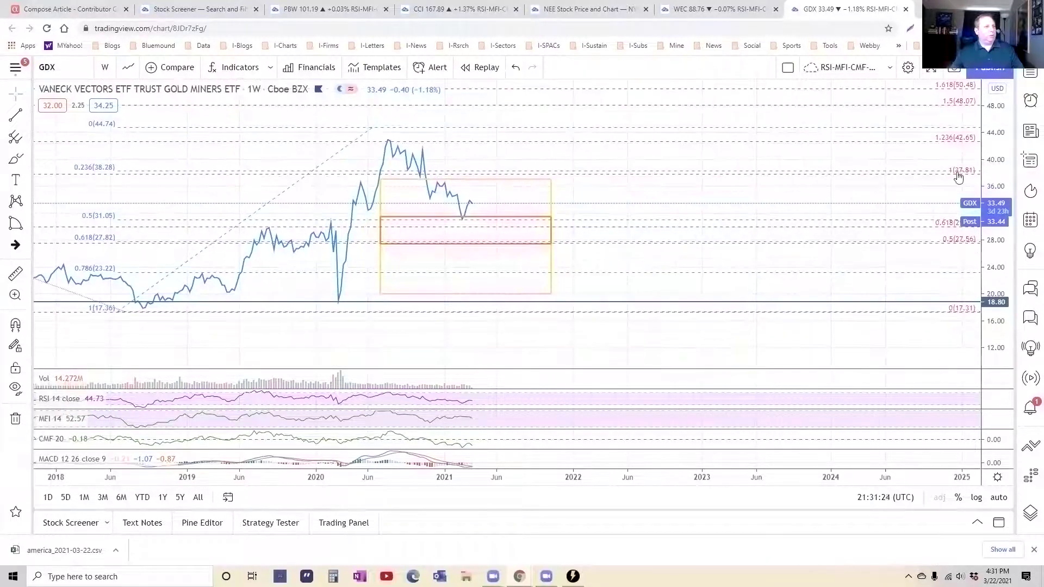
{"action": "left_click_drag", "start_coordinate": [685, 109], "coordinate": [683, 159]}
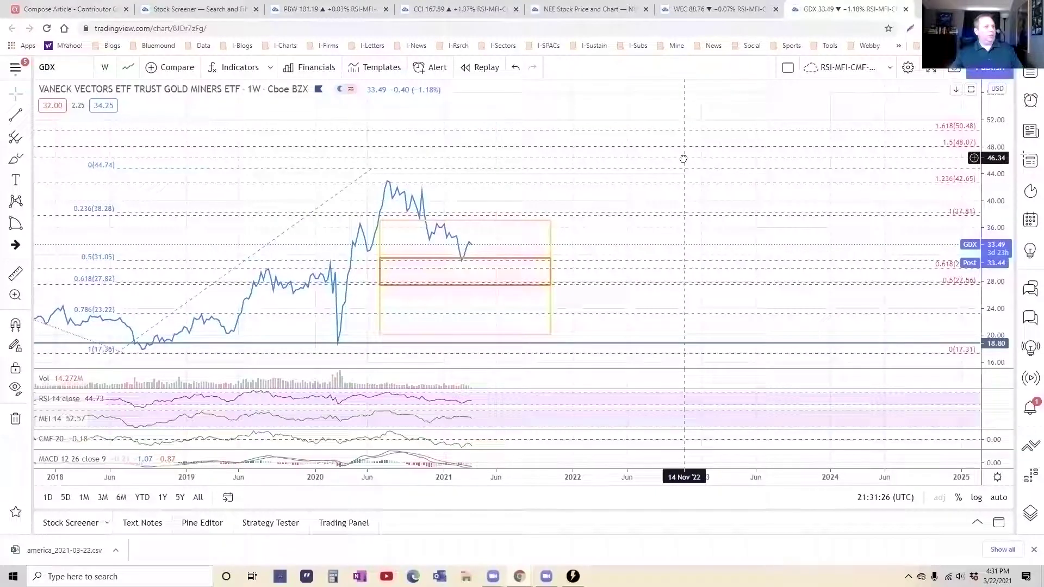
{"action": "left_click_drag", "start_coordinate": [1011, 211], "coordinate": [1011, 228]}
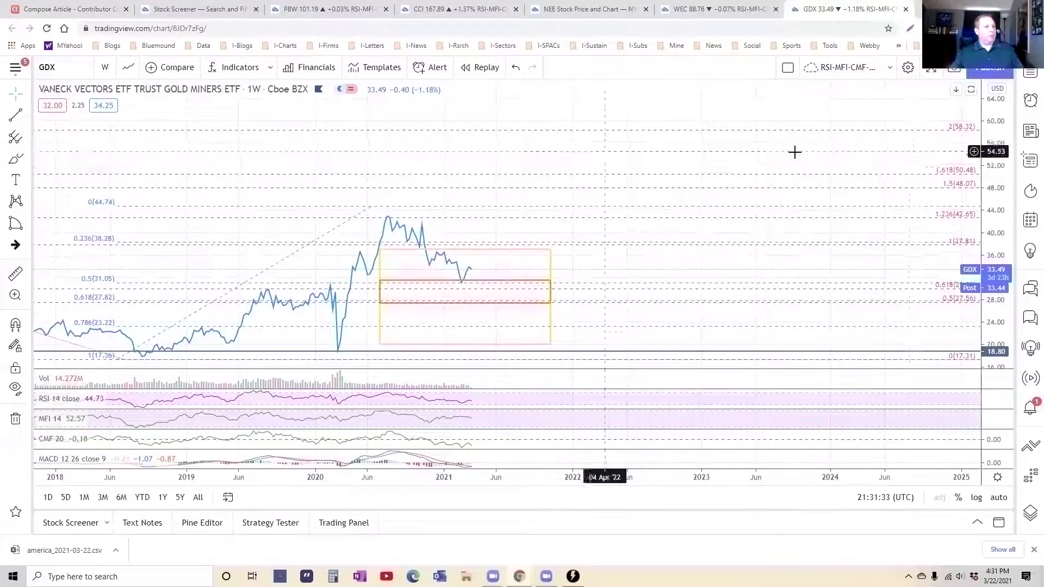
{"action": "left_click_drag", "start_coordinate": [1010, 180], "coordinate": [1010, 196]}
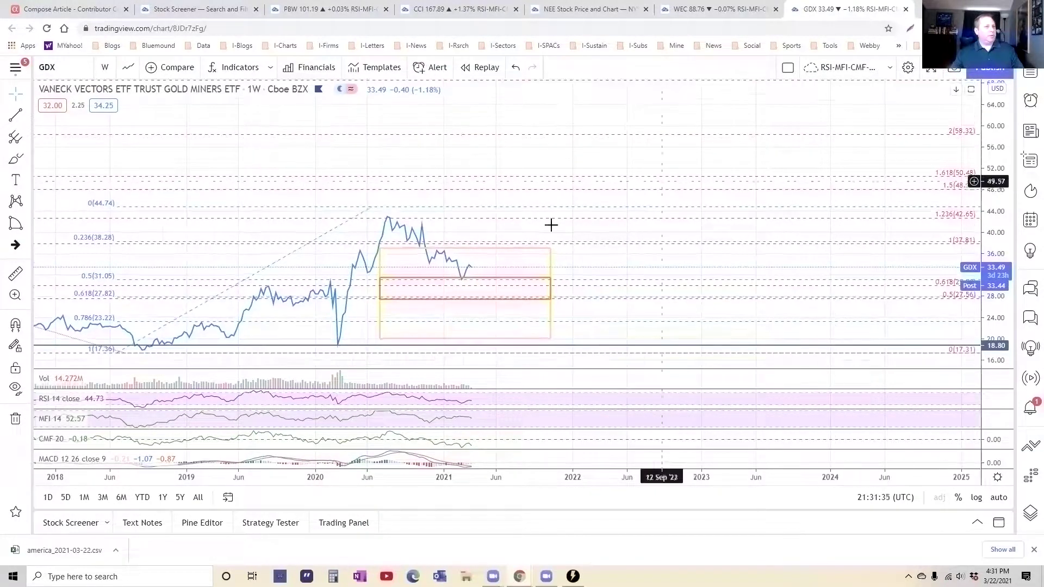
{"action": "left_click", "coordinate": [200, 318]}
{"action": "left_click_drag", "start_coordinate": [999, 234], "coordinate": [999, 255]}
{"action": "left_click_drag", "start_coordinate": [394, 129], "coordinate": [392, 156]}
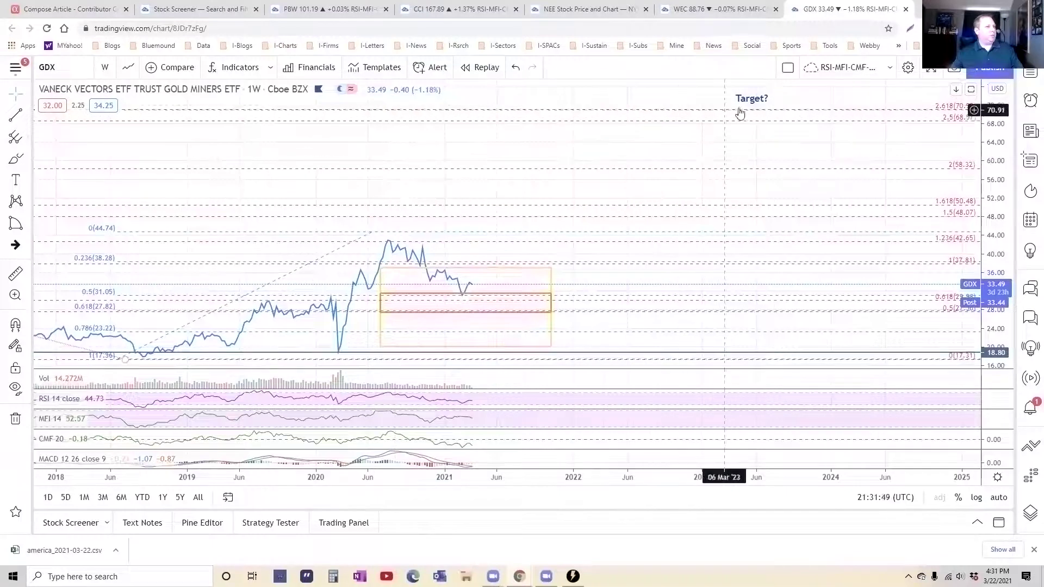
Start a new Fibonacci extension anchored at the August 2018 low.
{"action": "left_click", "coordinate": [24, 137]}
{"action": "left_click", "coordinate": [70, 326]}
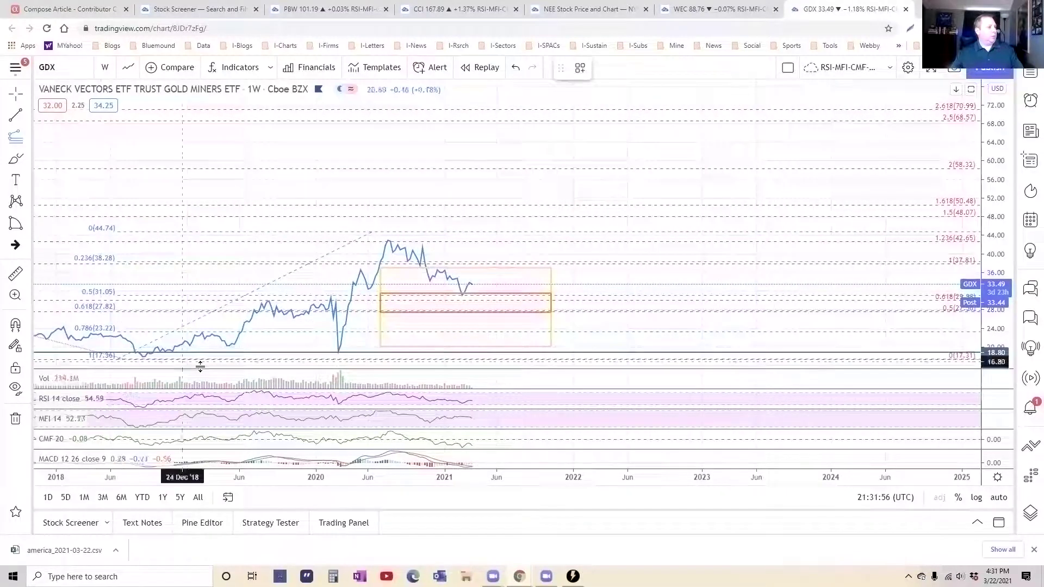
{"action": "left_click", "coordinate": [133, 359]}
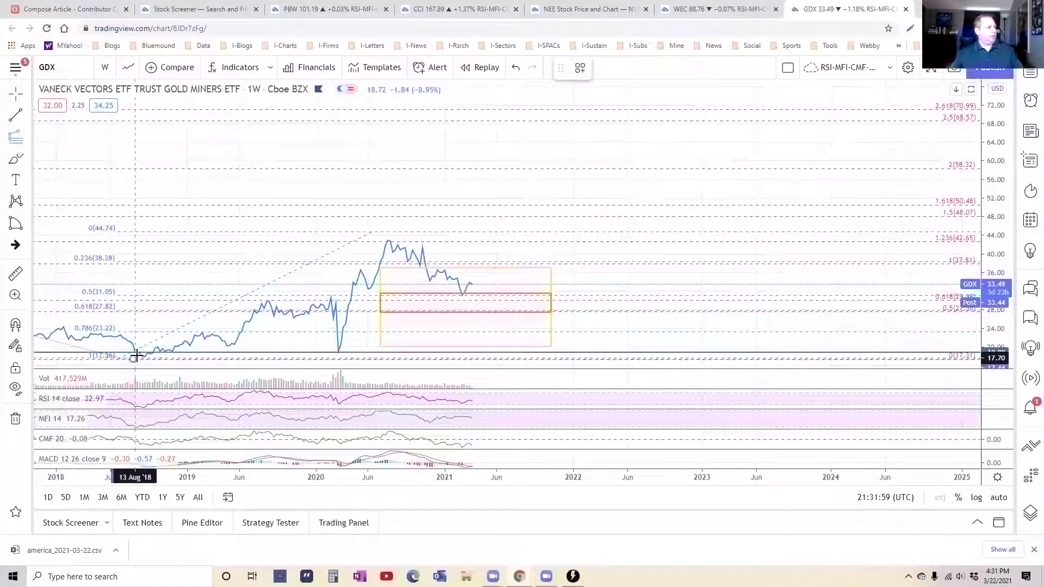
Finish the extension at the January 2020 peak and 2020 crash low, and add a target marker near 69.6.
{"action": "left_click", "coordinate": [317, 293]}
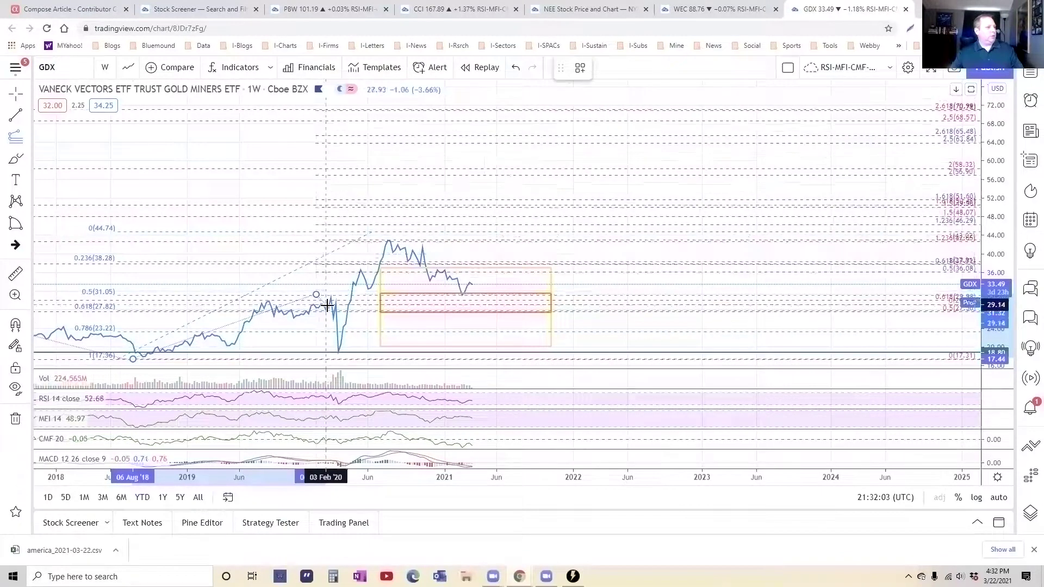
{"action": "left_click", "coordinate": [331, 354]}
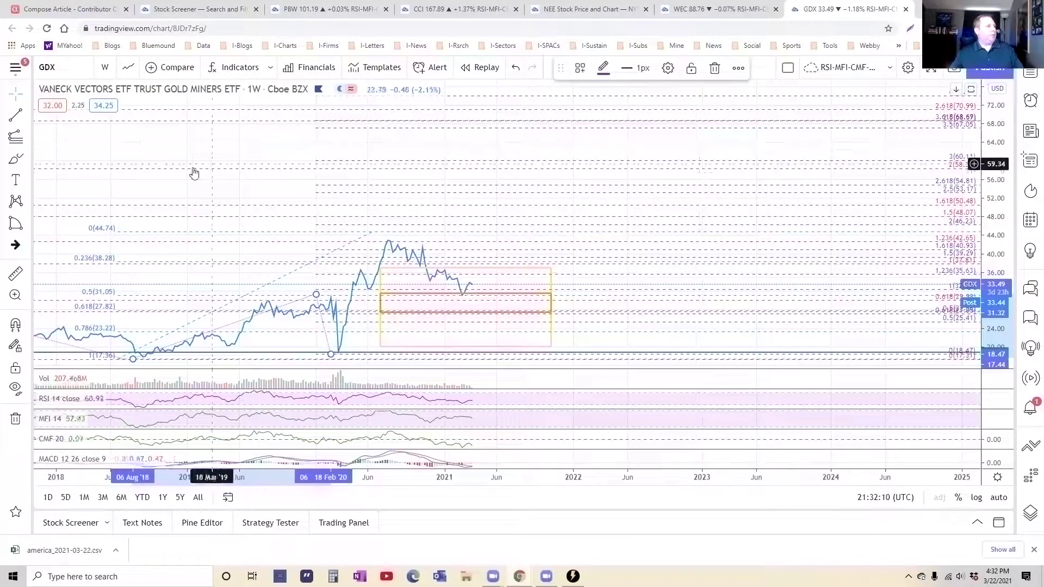
{"action": "left_click", "coordinate": [25, 247]}
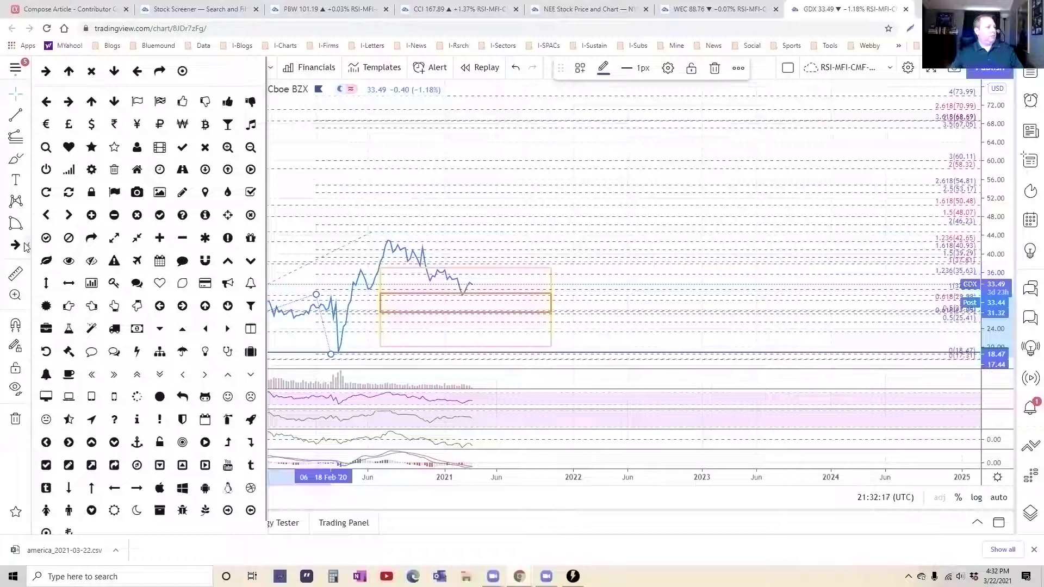
{"action": "left_click", "coordinate": [182, 71]}
{"action": "left_click", "coordinate": [922, 115]}
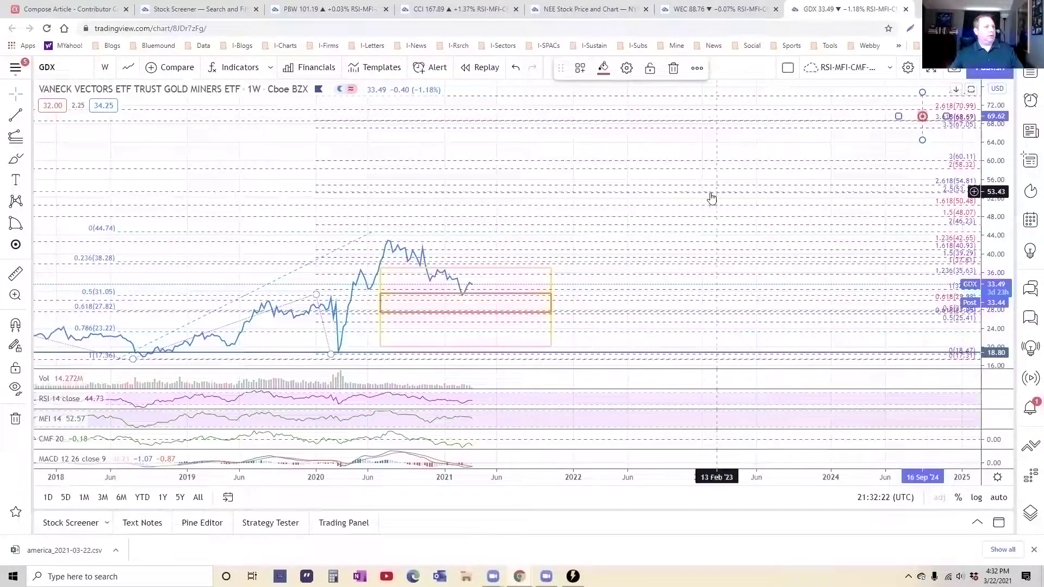
Switch the GDX chart from daily to 1-week bars and close the icons panel.
{"action": "key", "text": "1"}
{"action": "key", "text": "d"}
{"action": "key", "text": "Return"}
{"action": "left_click", "coordinate": [656, 232]}
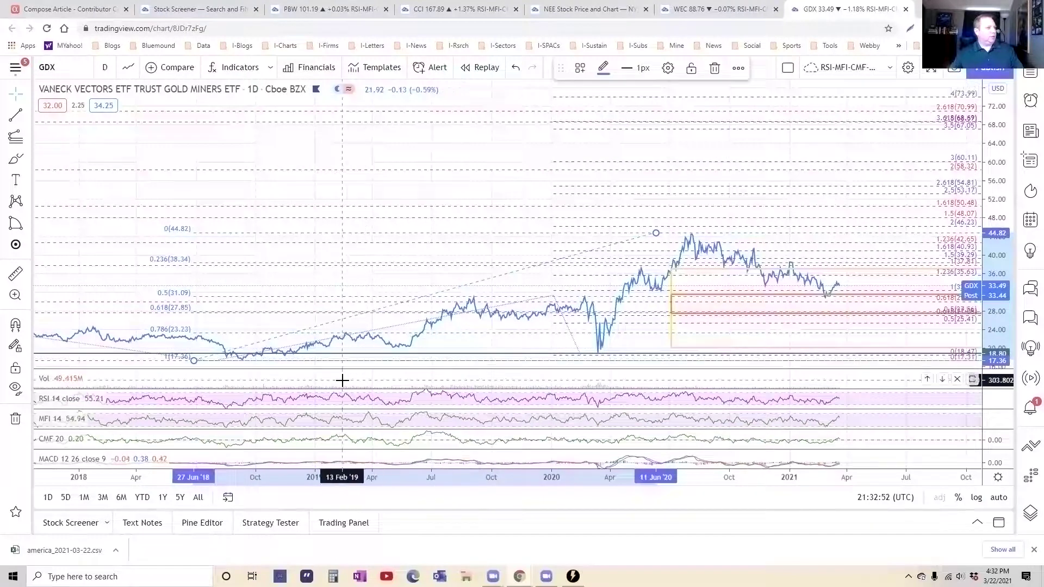
{"action": "left_click", "coordinate": [105, 67]}
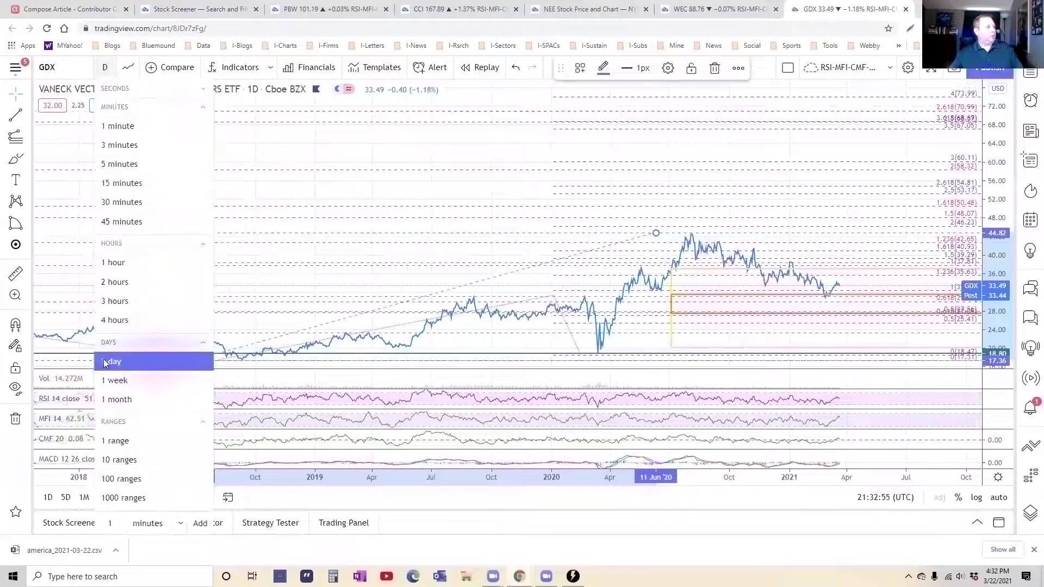
{"action": "left_click", "coordinate": [111, 376]}
{"action": "scroll", "coordinate": [551, 275], "scroll_direction": "up", "scroll_amount": 4}
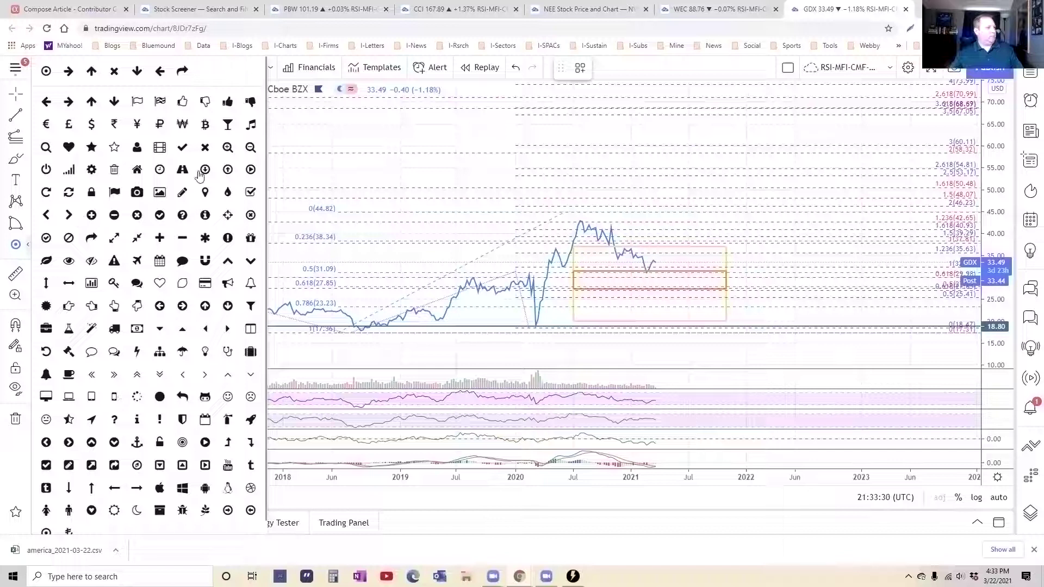
{"action": "left_click", "coordinate": [159, 261]}
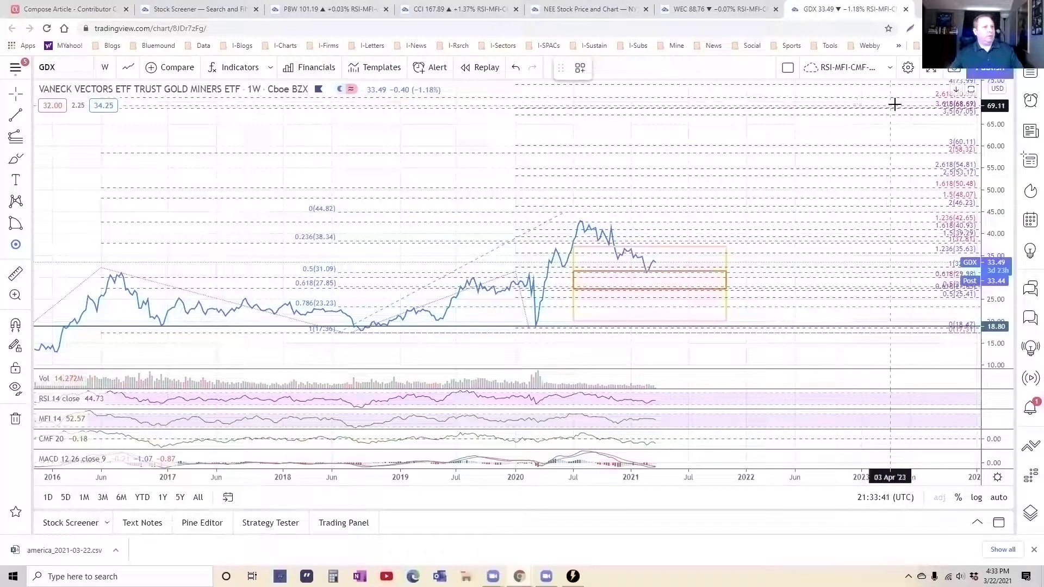
{"action": "left_click", "coordinate": [914, 102]}
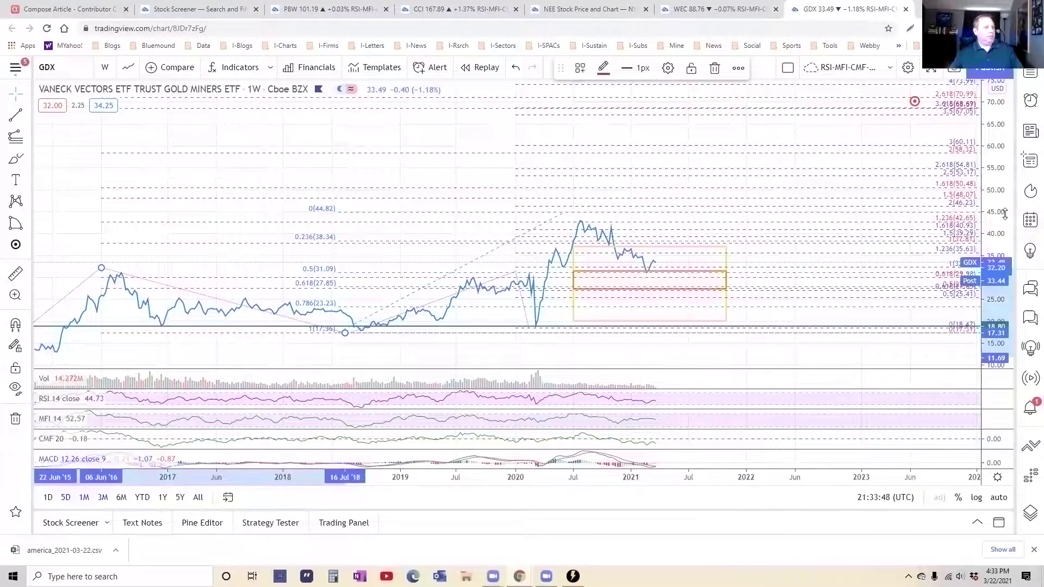
Resize the red inner box down to the 0.786 Fibonacci level and raise the outer box's bottom edge.
{"action": "left_click_drag", "start_coordinate": [1003, 213], "coordinate": [1004, 218]}
{"action": "left_click", "coordinate": [660, 274]}
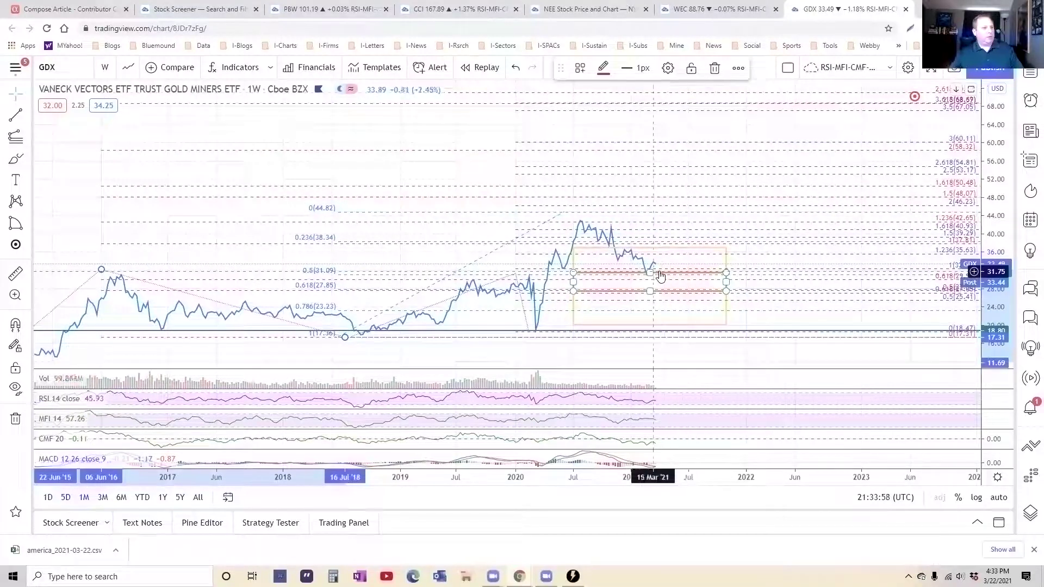
{"action": "left_click", "coordinate": [670, 276]}
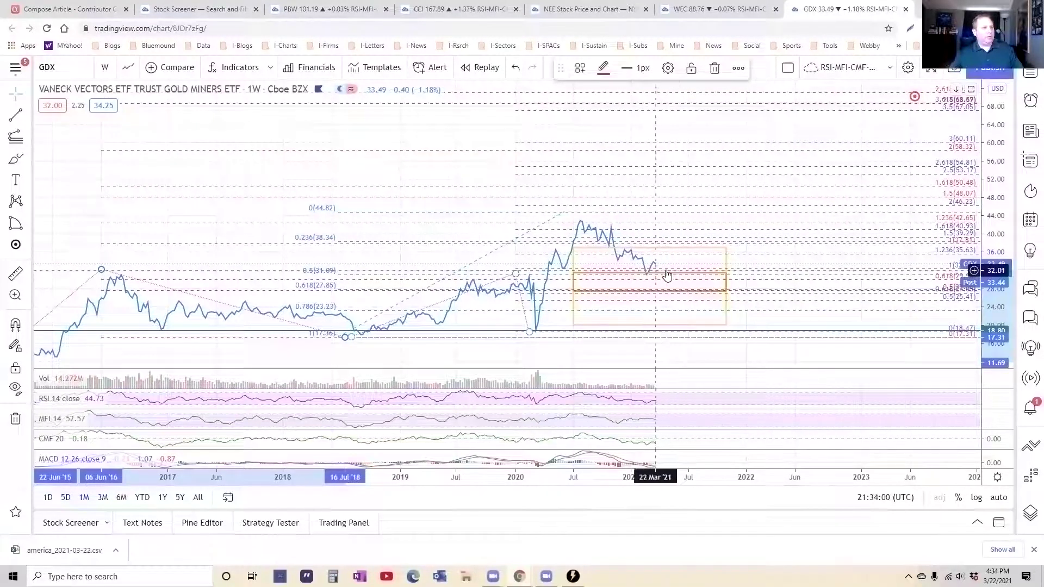
{"action": "left_click_drag", "start_coordinate": [658, 275], "coordinate": [545, 326]}
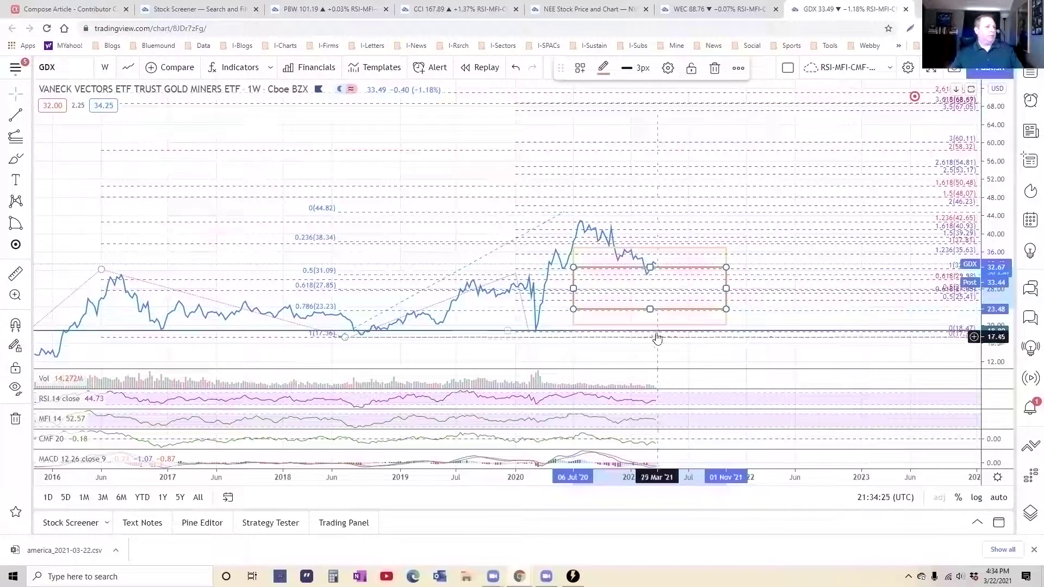
{"action": "left_click_drag", "start_coordinate": [653, 324], "coordinate": [653, 309]}
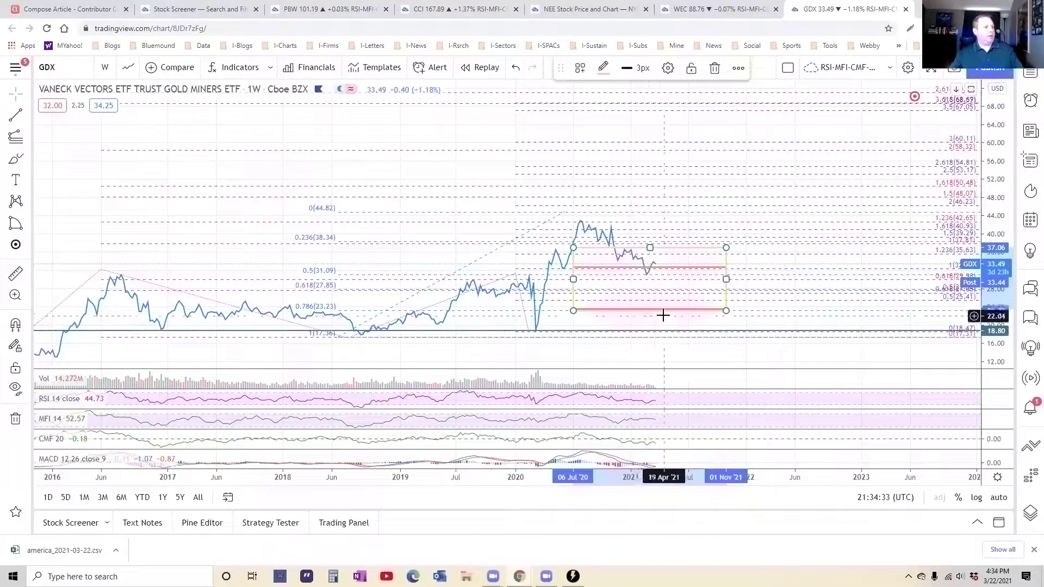
{"action": "mouse_move", "coordinate": [651, 313]}
{"action": "left_mouse_down"}
{"action": "mouse_move", "coordinate": [650, 347]}
{"action": "mouse_move", "coordinate": [650, 327]}
{"action": "left_mouse_up"}
{"action": "left_click", "coordinate": [788, 326]}
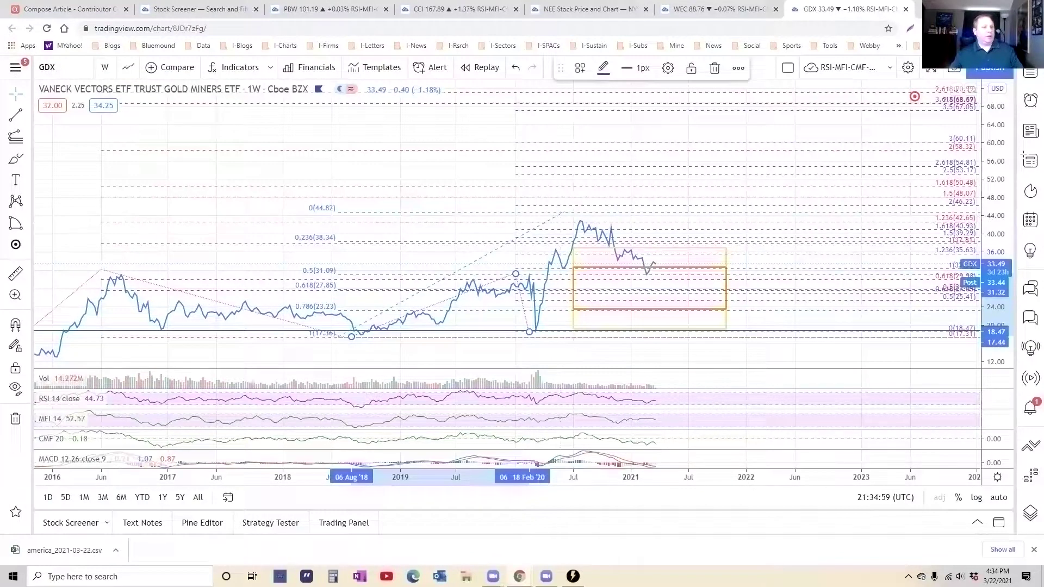
Open a VCEL chart in its own tab, then return to the GDX tab.
{"action": "left_click", "coordinate": [49, 66]}
{"action": "type", "text": "VCEL"}
{"action": "key", "text": "Return"}
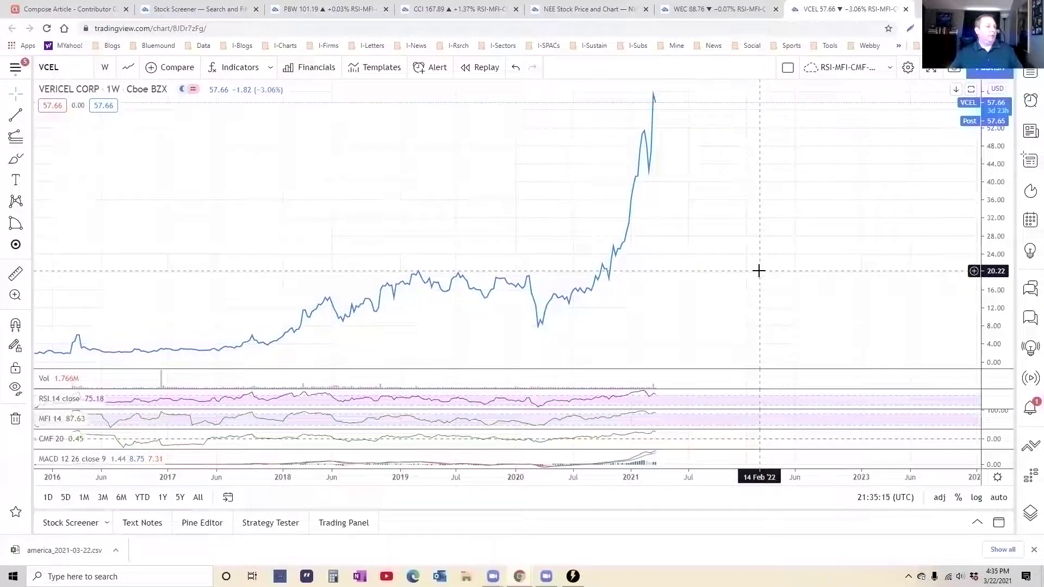
{"action": "key", "text": "ctrl+shift+Tab"}
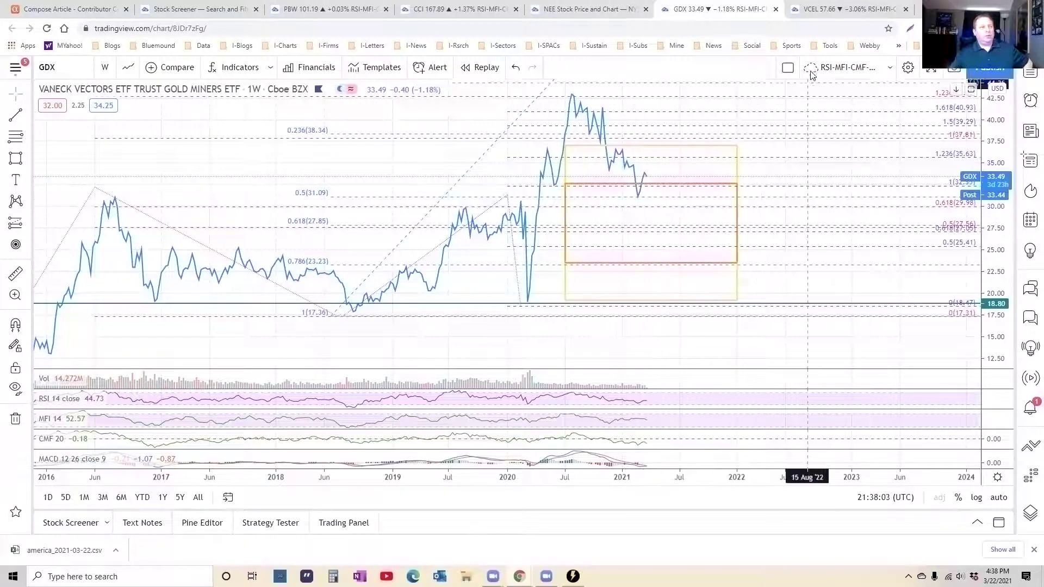
Raise the GDX inner orange box's bottom edge to the 0.618 Fibonacci level near 28.
{"action": "left_click", "coordinate": [648, 220]}
{"action": "key", "text": "Escape"}
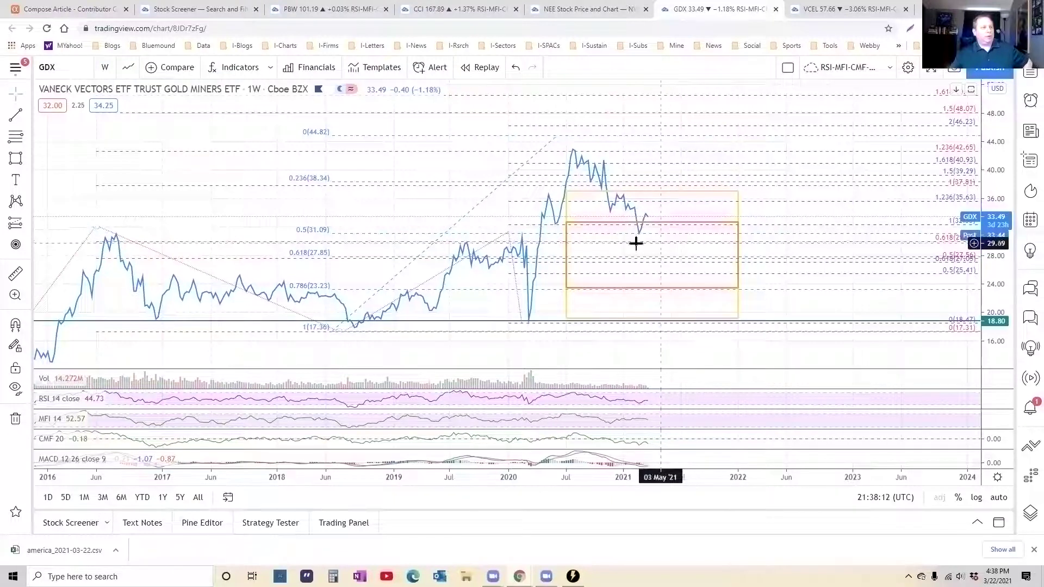
{"action": "left_click", "coordinate": [531, 235]}
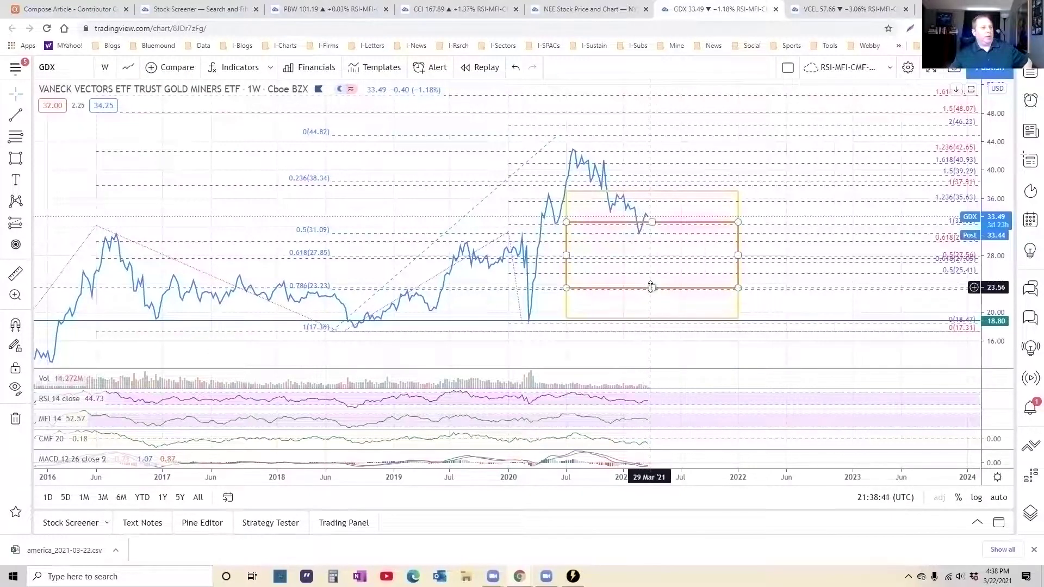
{"action": "left_click_drag", "start_coordinate": [651, 287], "coordinate": [658, 255]}
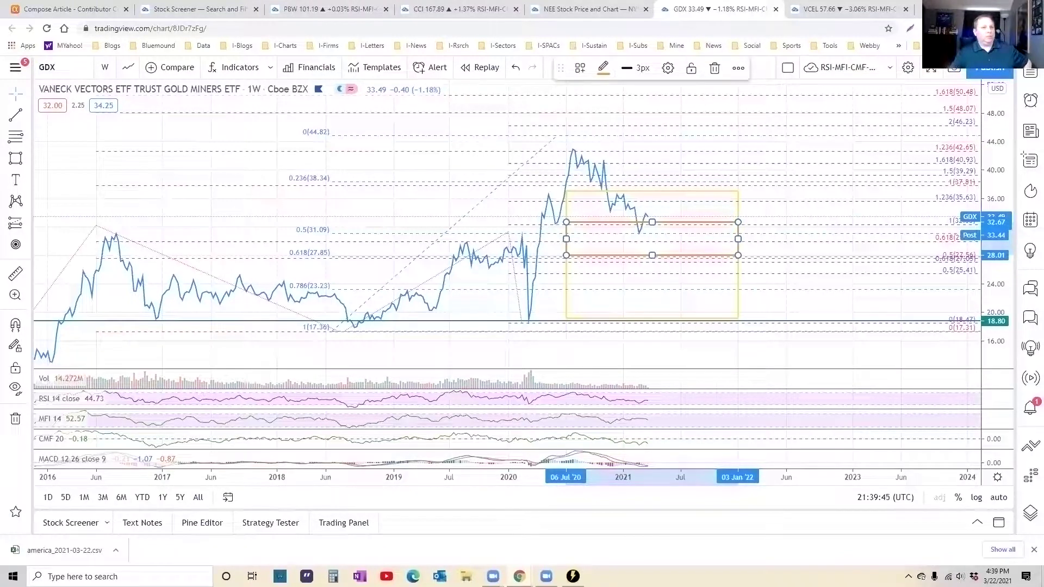
Load FACEBOOK INC (NASDAQ) and widen its price scale to show Fibonacci levels up to about 425.
{"action": "type", "text": "FB"}
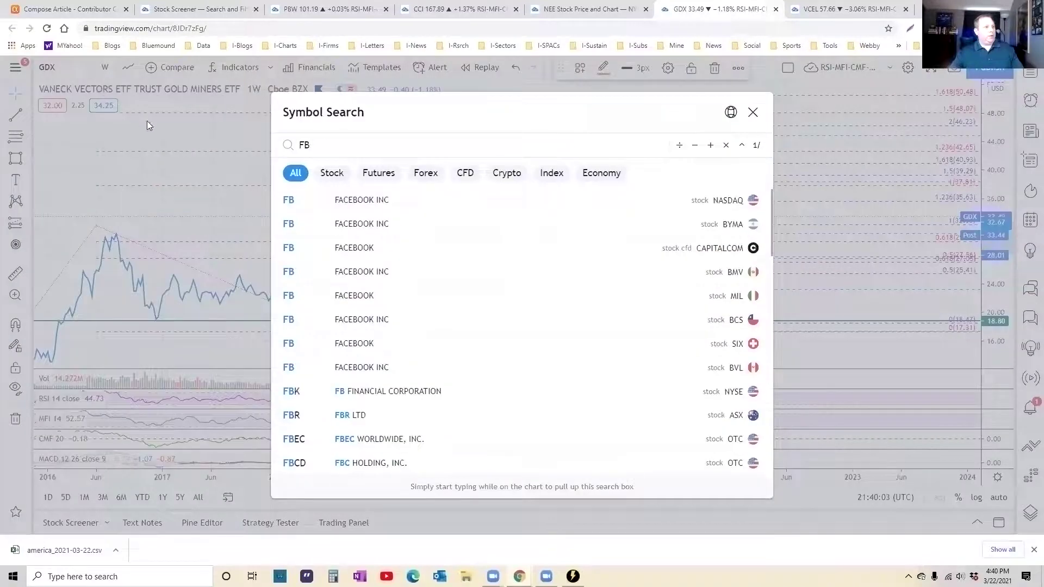
{"action": "left_click", "coordinate": [359, 201]}
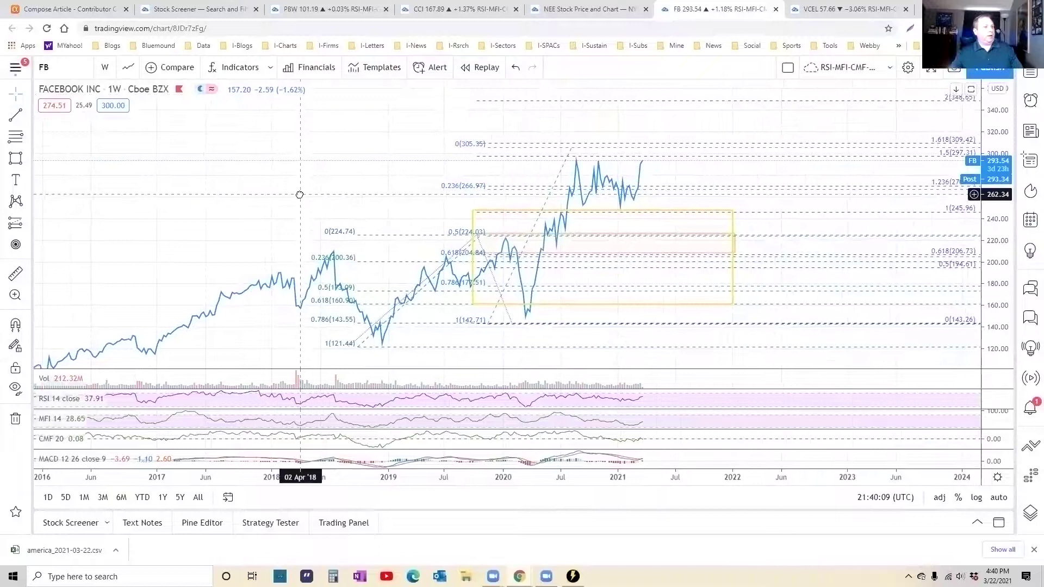
{"action": "left_click_drag", "start_coordinate": [299, 195], "coordinate": [303, 181]}
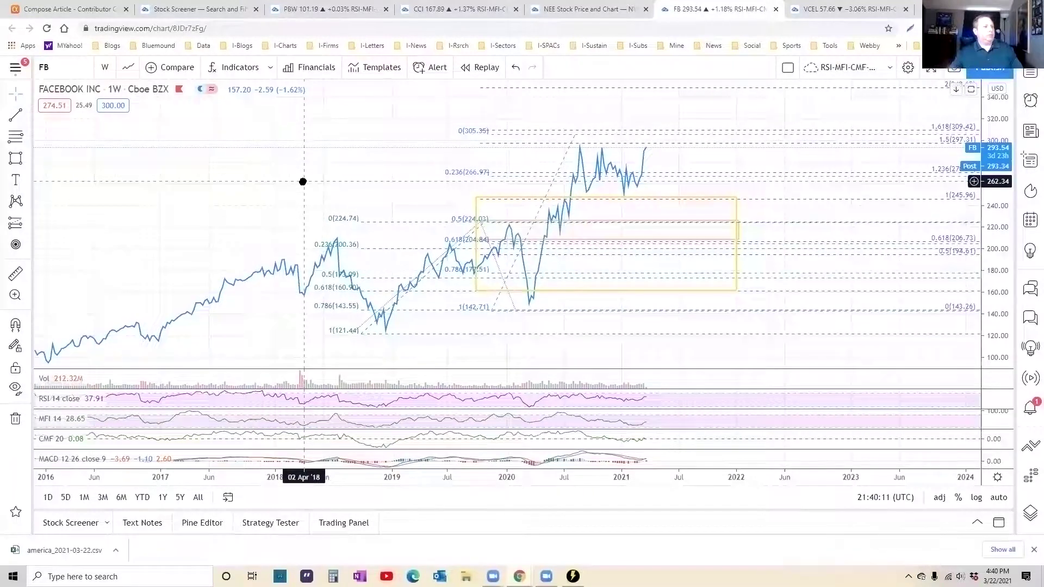
{"action": "left_click_drag", "start_coordinate": [1000, 234], "coordinate": [1002, 254]}
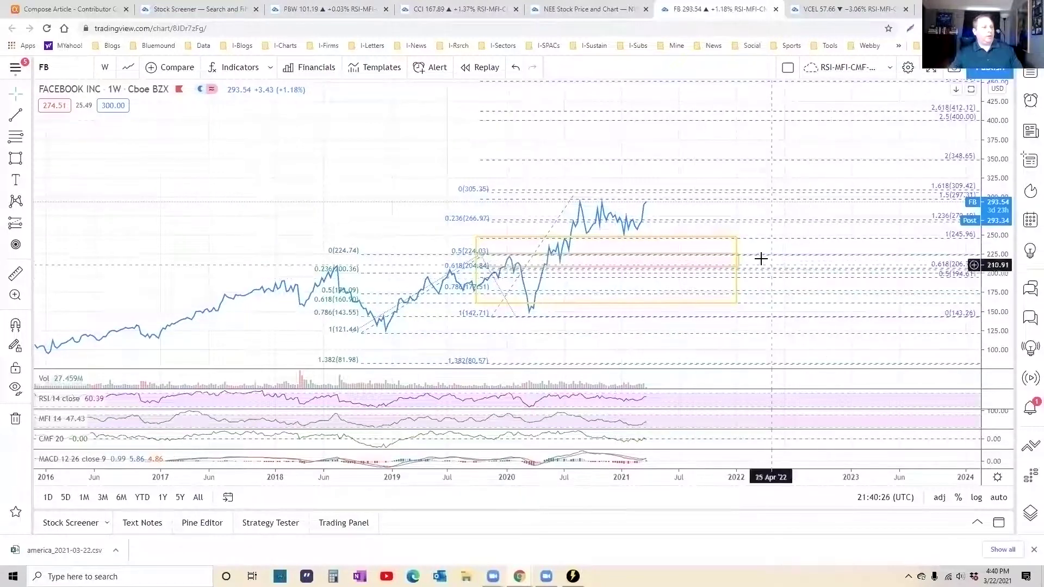
{"action": "left_click", "coordinate": [736, 259]}
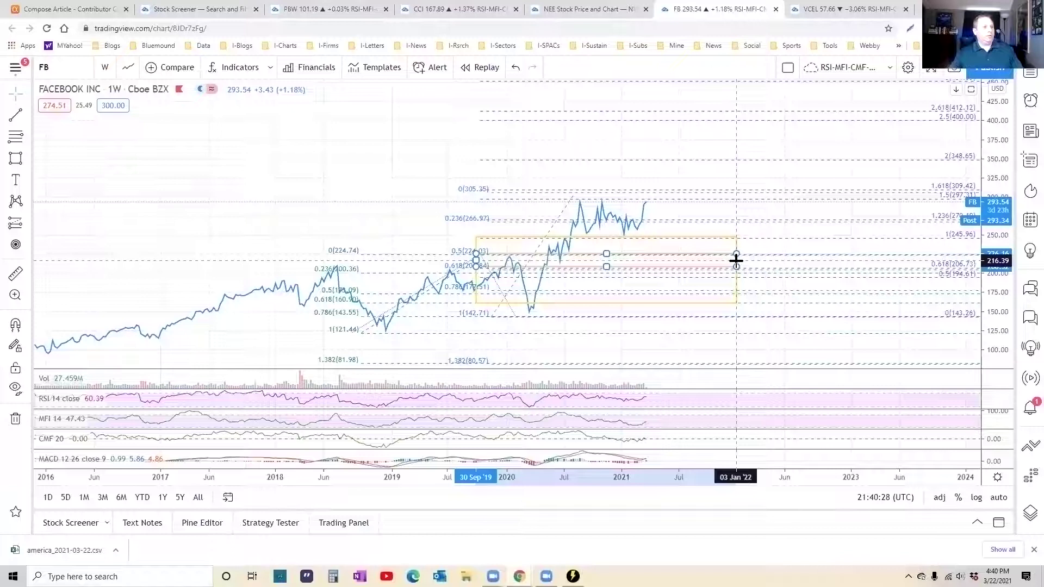
{"action": "left_click", "coordinate": [800, 259]}
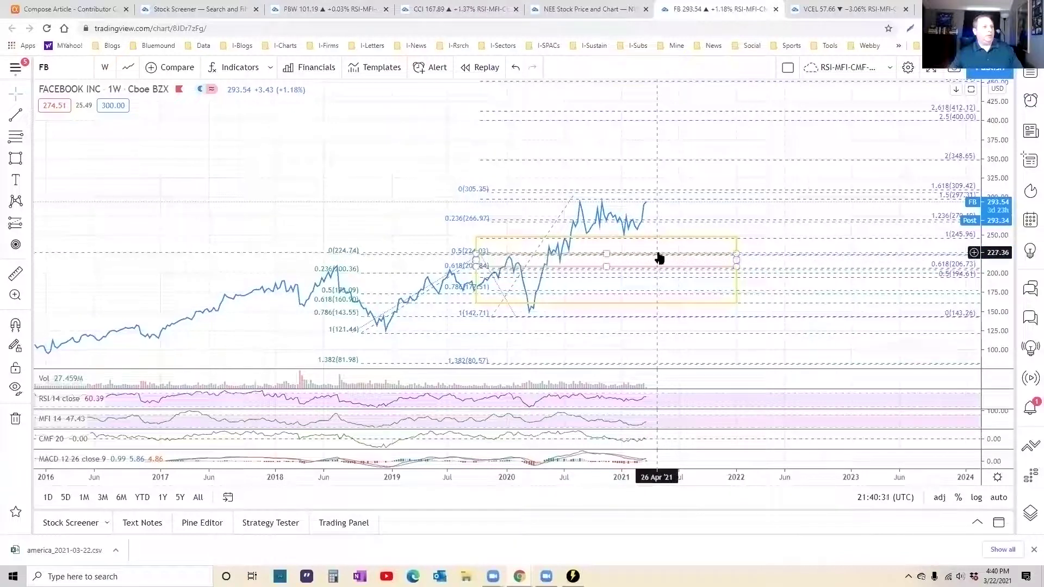
Restyle FB's narrow pink box with the 'Primary Target Zone Orange Box' template.
{"action": "right_click", "coordinate": [608, 268]}
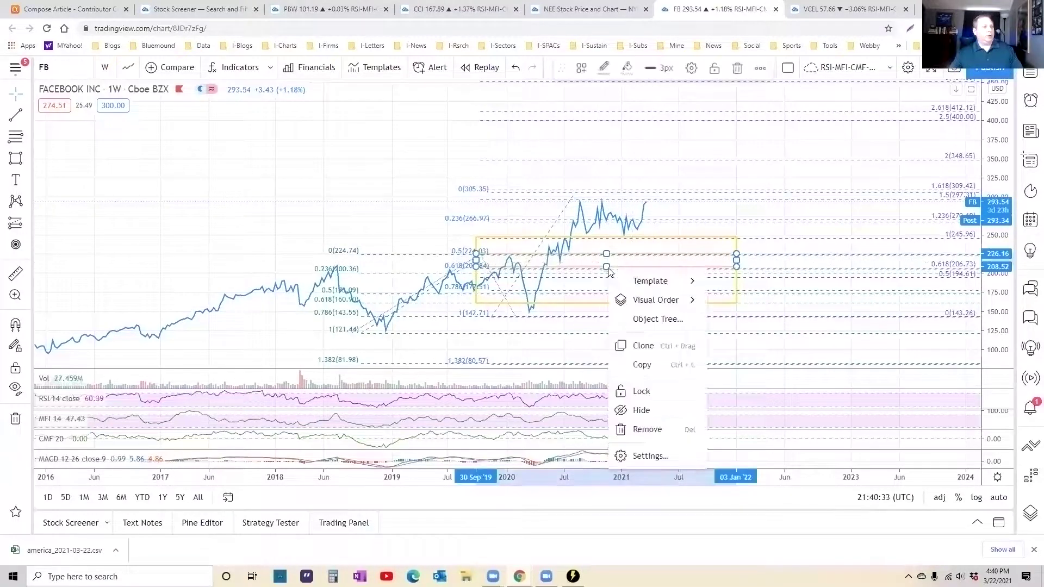
{"action": "left_click", "coordinate": [642, 455]}
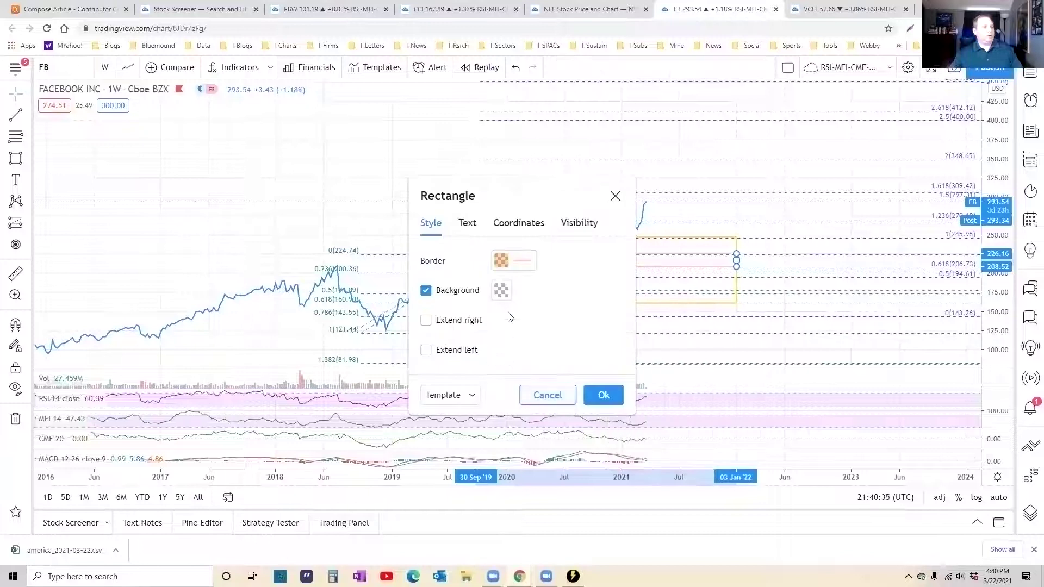
{"action": "left_click", "coordinate": [466, 394]}
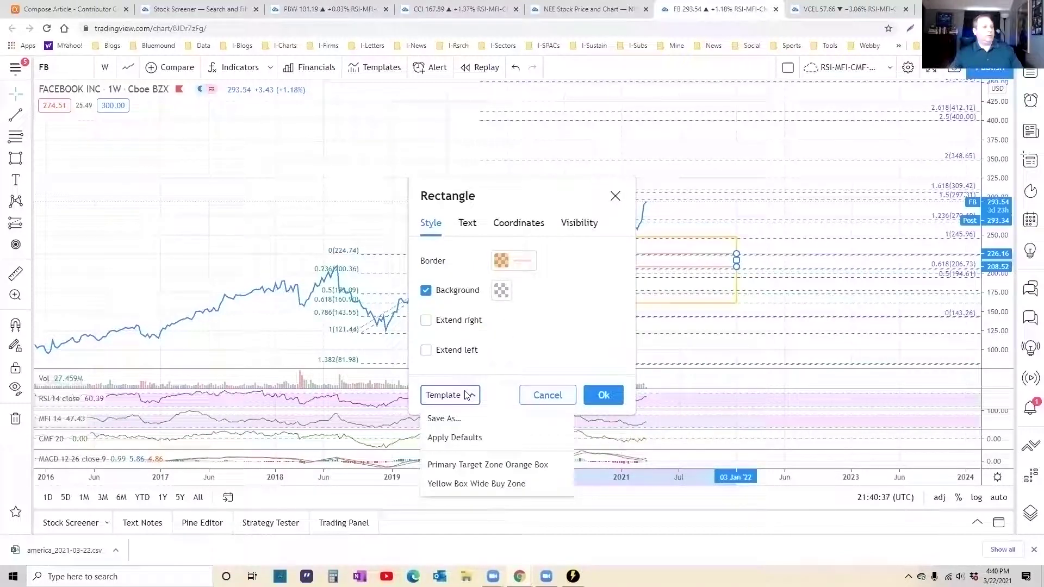
{"action": "left_click", "coordinate": [487, 464]}
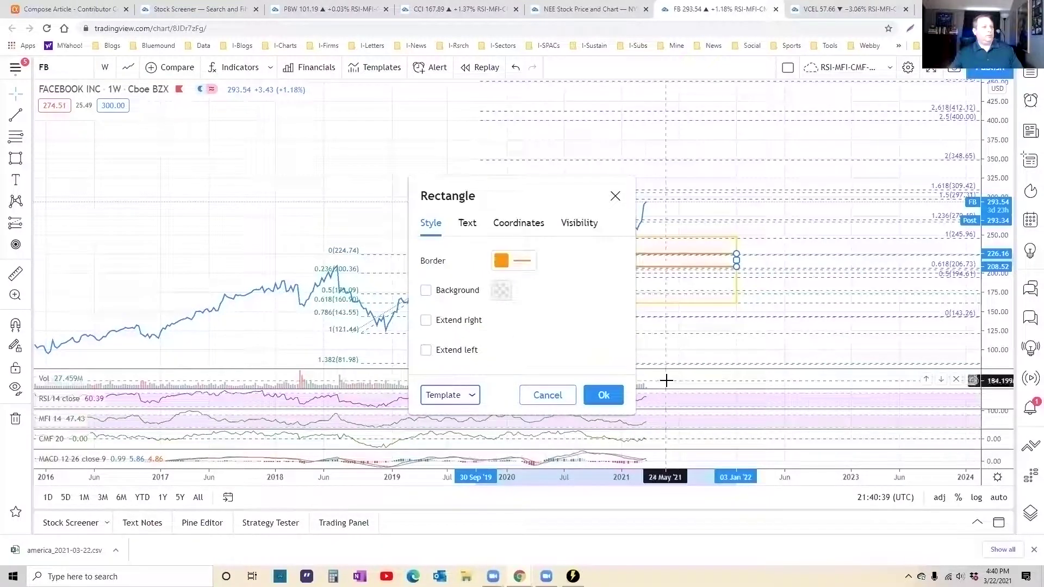
{"action": "left_click", "coordinate": [604, 395]}
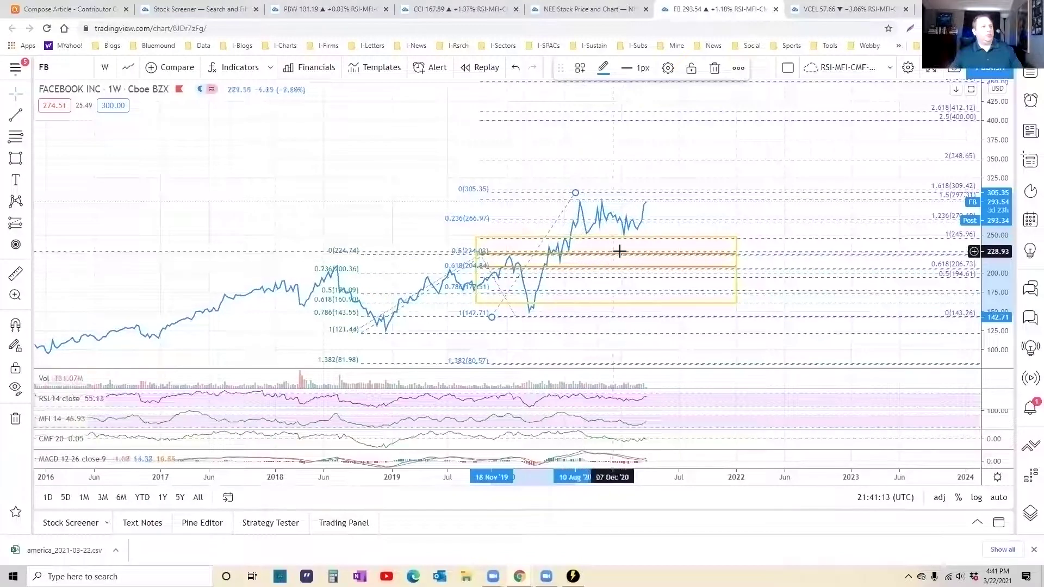
{"action": "mouse_move", "coordinate": [697, 256]}
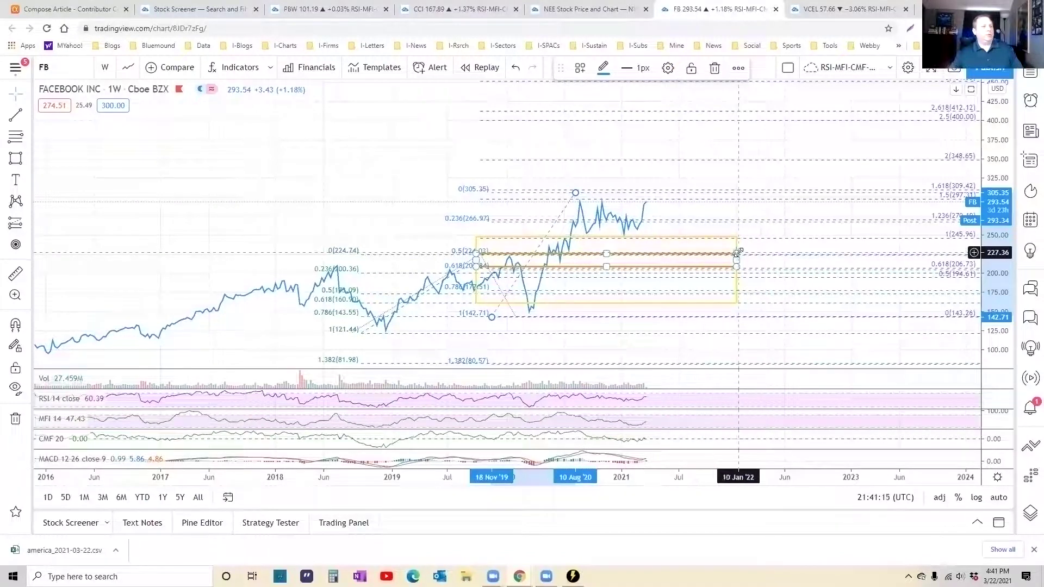